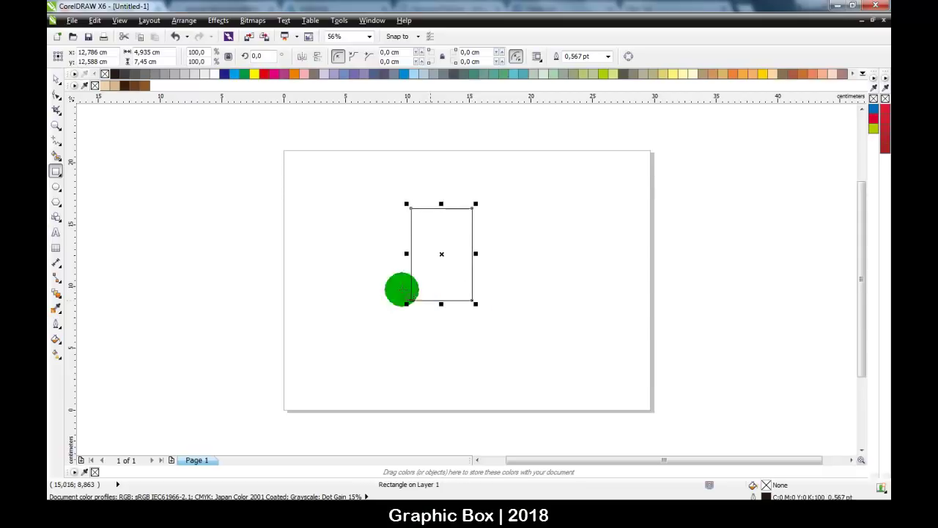
Fully round the rectangle's corners into a head shape, filled with skin tone C7 M21 Y35 K0 and without an outline.
{"action": "left_click_drag", "start_coordinate": [412, 208], "coordinate": [402, 228]}
{"action": "key", "text": "space"}
{"action": "left_click", "coordinate": [104, 86]}
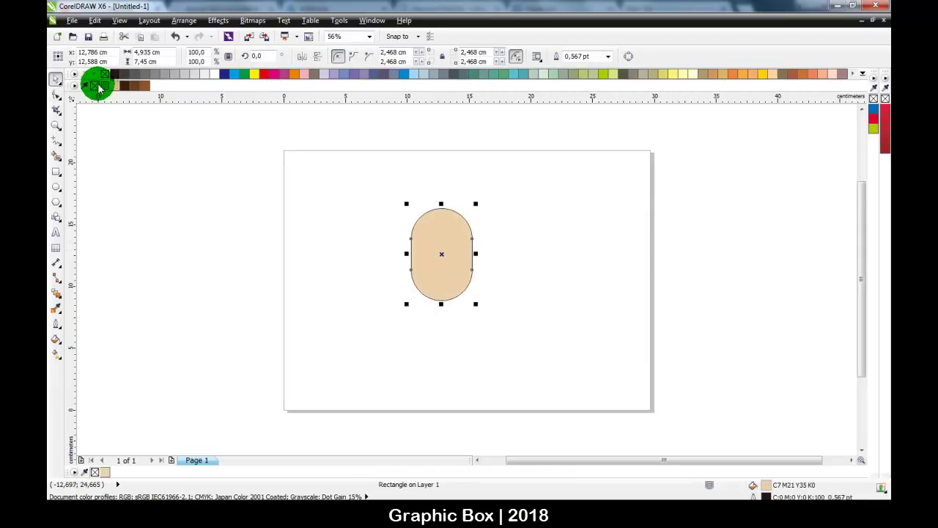
{"action": "right_click", "coordinate": [95, 85]}
{"action": "left_click", "coordinate": [247, 226]}
Draw a circle for the left eye in the head's upper half and scale it to about 0.98 cm in diameter.
{"action": "left_click", "coordinate": [55, 220]}
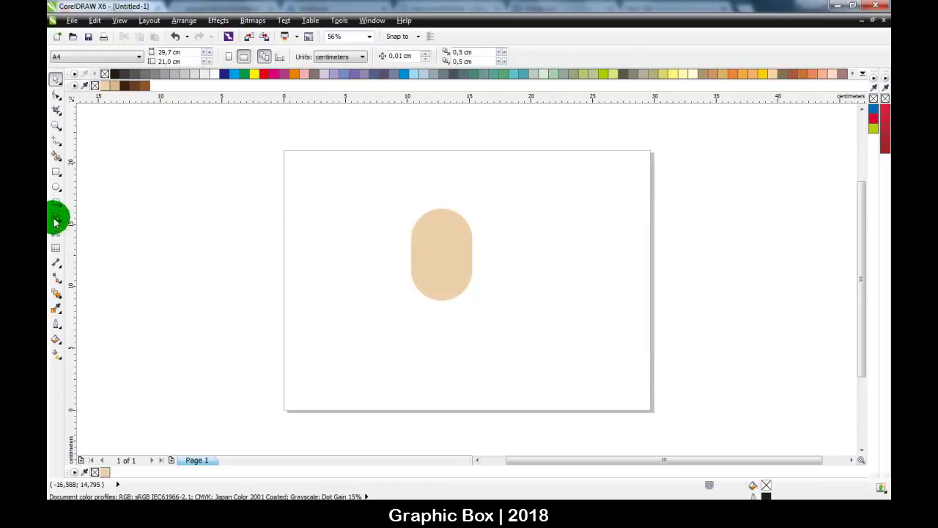
{"action": "scroll", "coordinate": [432, 250], "scroll_direction": "up", "scroll_amount": 2}
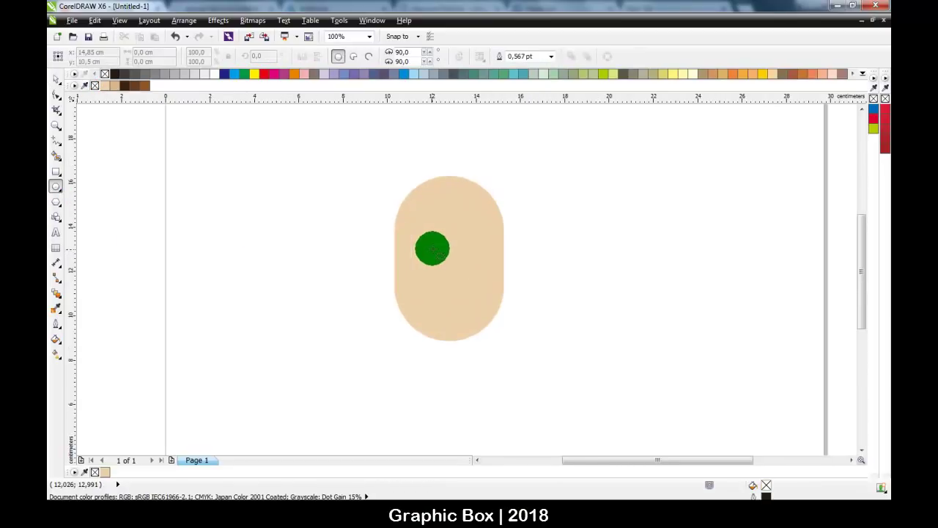
{"action": "left_click_drag", "start_coordinate": [412, 227], "coordinate": [443, 254]}
{"action": "scroll", "coordinate": [434, 237], "scroll_direction": "up", "scroll_amount": 2}
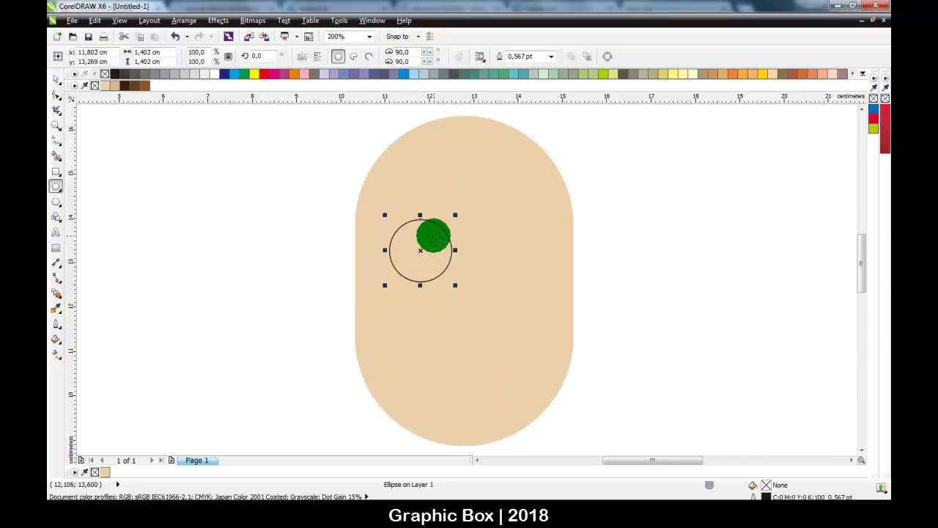
{"action": "key", "text": "space"}
{"action": "left_click_drag", "start_coordinate": [455, 288], "coordinate": [446, 276]}
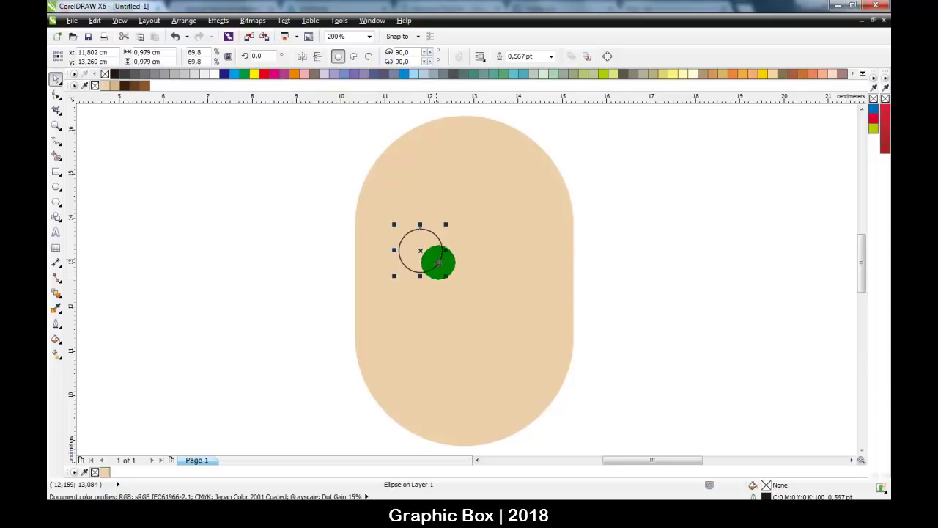
Make a concentric copy of the eye circle, scaled down to about 0.32 cm, and fill it black as the pupil.
{"action": "left_click", "coordinate": [444, 277]}
{"action": "left_click", "coordinate": [431, 256]}
{"action": "left_click_drag", "start_coordinate": [445, 276], "coordinate": [433, 268]}
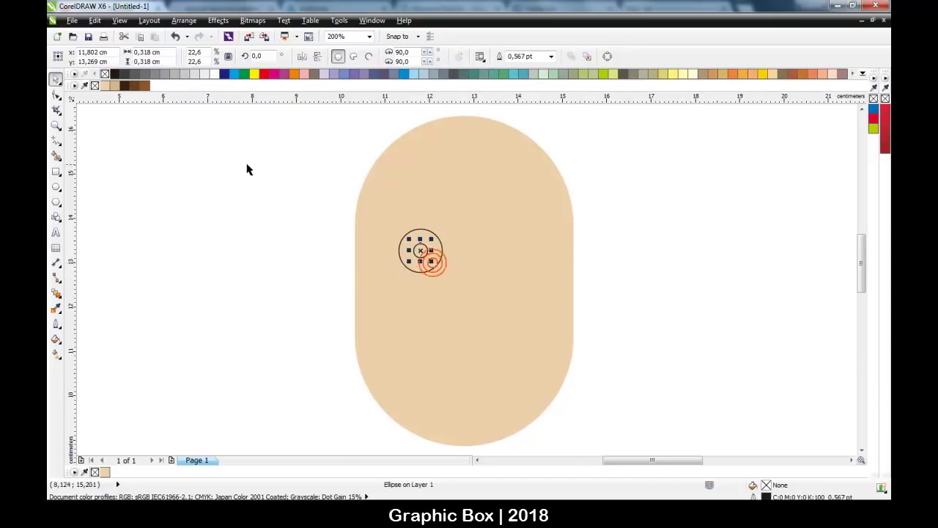
{"action": "left_click", "coordinate": [864, 76]}
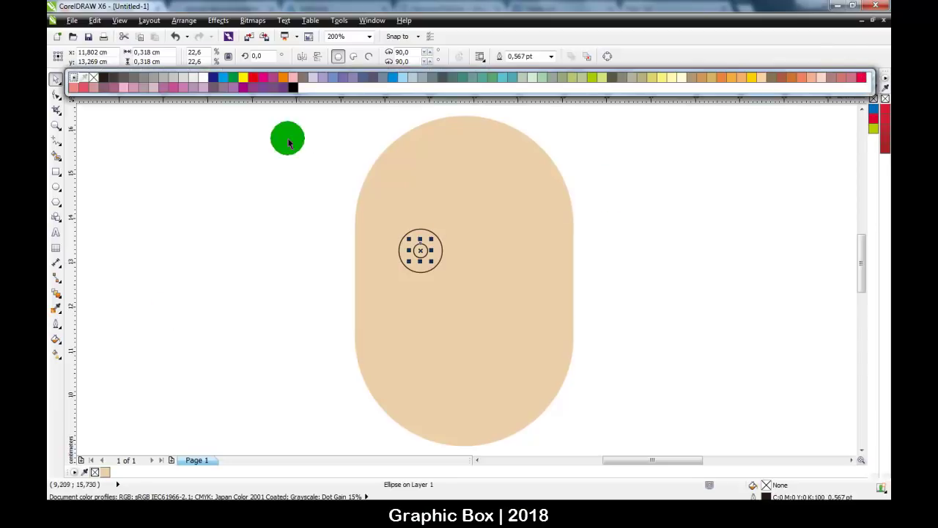
{"action": "left_click", "coordinate": [345, 217]}
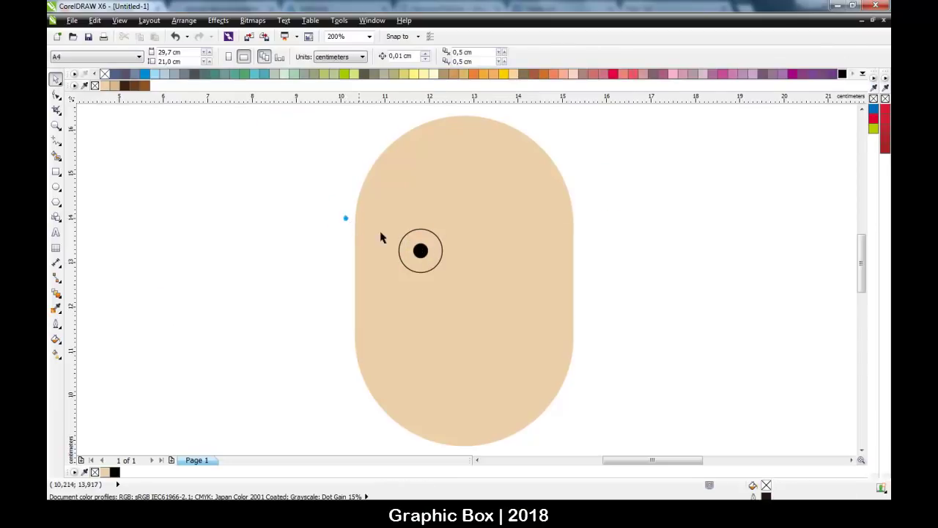
Fill the outer eye circle with white and remove the outlines from both eye circles.
{"action": "left_click", "coordinate": [421, 238]}
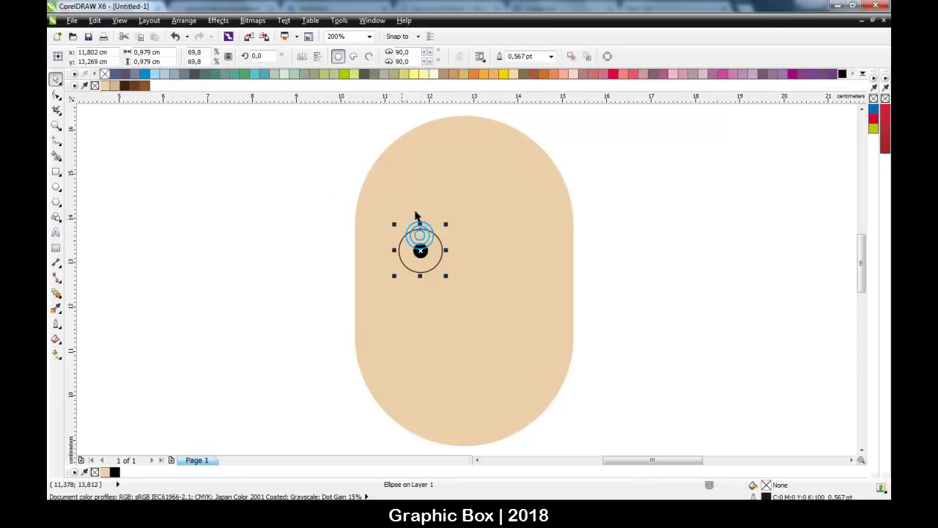
{"action": "left_click", "coordinate": [866, 76]}
{"action": "left_click", "coordinate": [199, 77]}
{"action": "left_click_drag", "start_coordinate": [296, 193], "coordinate": [460, 297]}
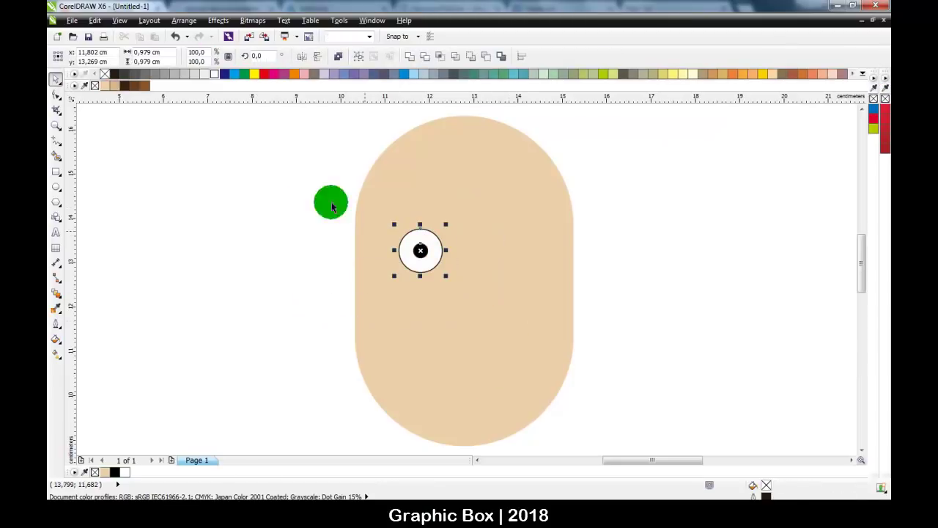
{"action": "right_click", "coordinate": [94, 86]}
{"action": "left_click", "coordinate": [245, 255]}
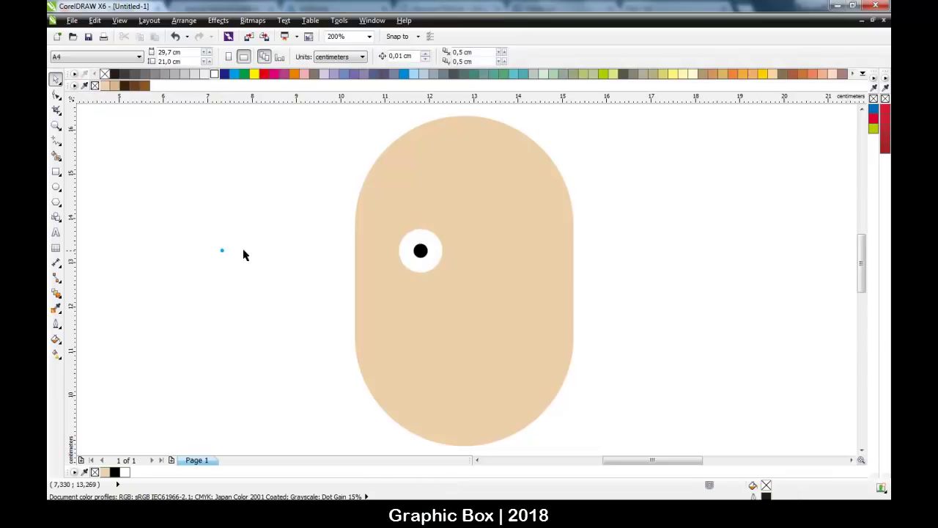
Draw an eyebrow rectangle about 1.43 by 0.3 cm above the eye and fully round its corners.
{"action": "left_click", "coordinate": [59, 174]}
{"action": "left_click_drag", "start_coordinate": [384, 216], "coordinate": [414, 214]}
{"action": "key", "text": "space"}
{"action": "scroll", "coordinate": [415, 204], "scroll_direction": "up", "scroll_amount": 1}
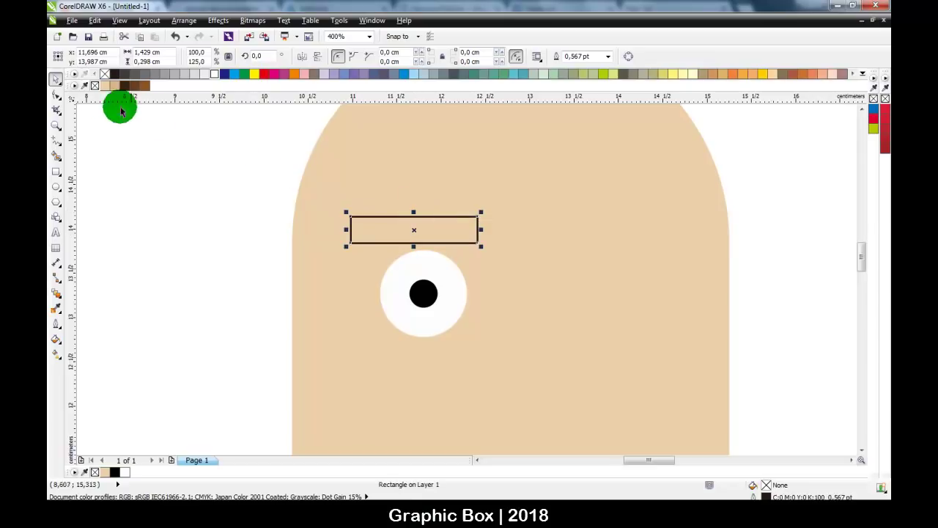
{"action": "left_click_drag", "start_coordinate": [351, 217], "coordinate": [396, 243]}
{"action": "key", "text": "space"}
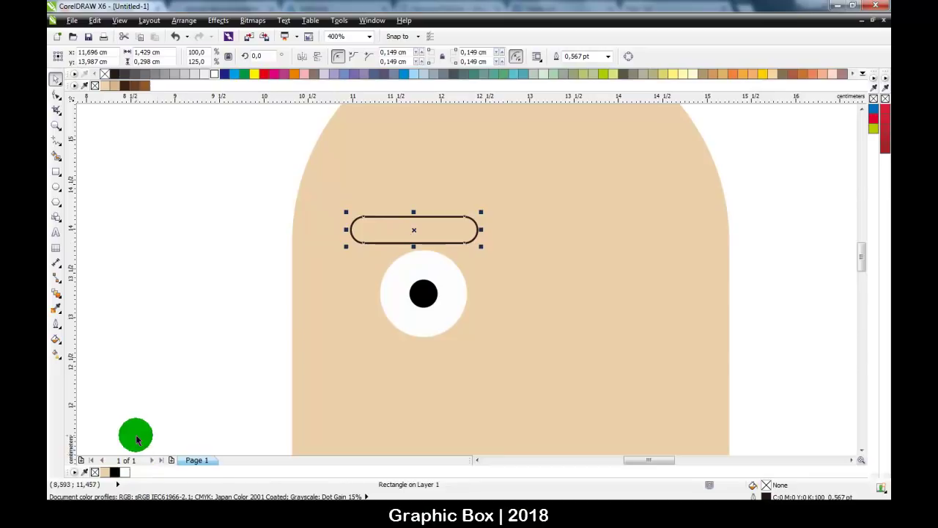
Fill the rounded eyebrow with black and remove its outline.
{"action": "left_click", "coordinate": [114, 472]}
{"action": "right_click", "coordinate": [94, 472]}
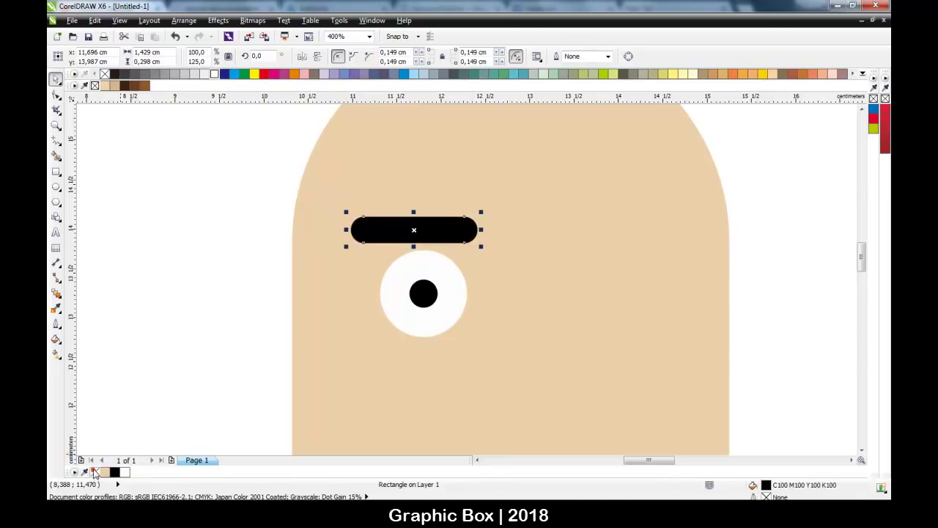
{"action": "left_click", "coordinate": [162, 212]}
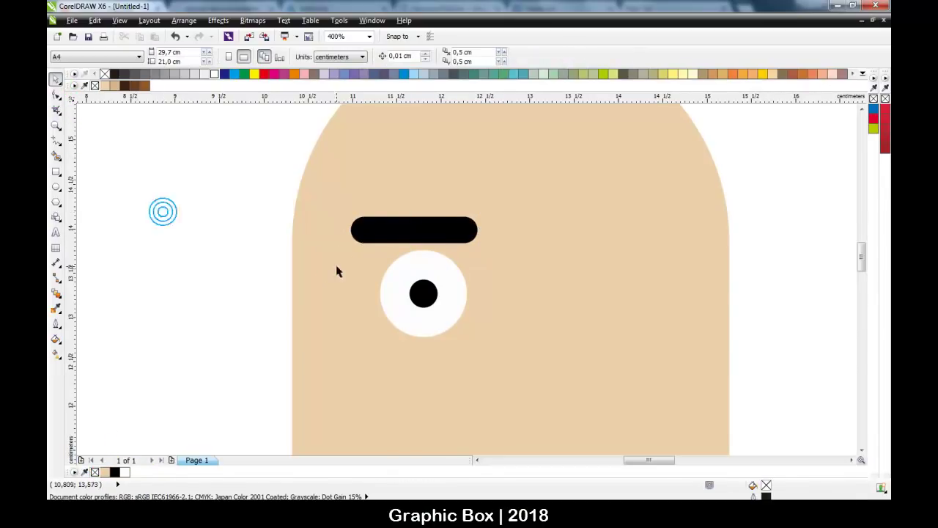
Duplicate the eye and eyebrow onto the right side of the face and mirror the copy horizontally.
{"action": "scroll", "coordinate": [346, 262], "scroll_direction": "down", "scroll_amount": 1}
{"action": "left_click_drag", "start_coordinate": [277, 221], "coordinate": [465, 325]}
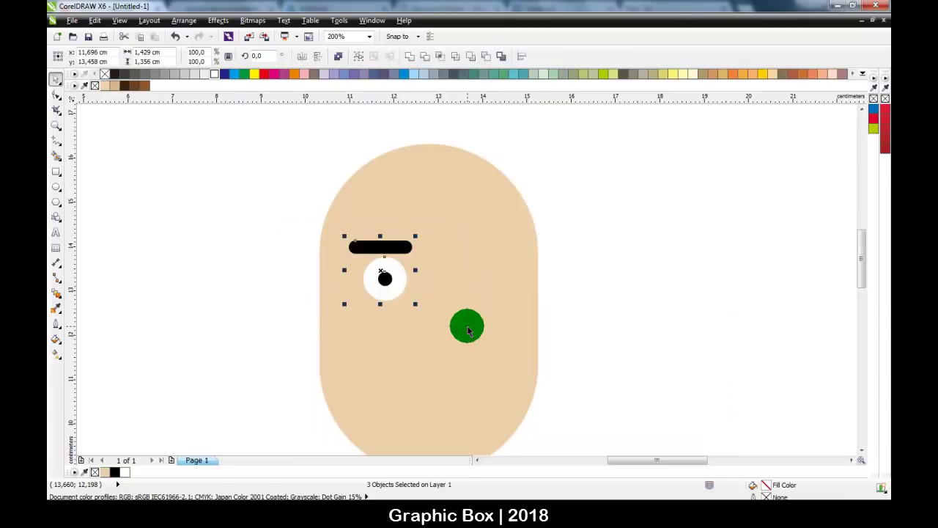
{"action": "scroll", "coordinate": [472, 272], "scroll_direction": "up", "scroll_amount": 1}
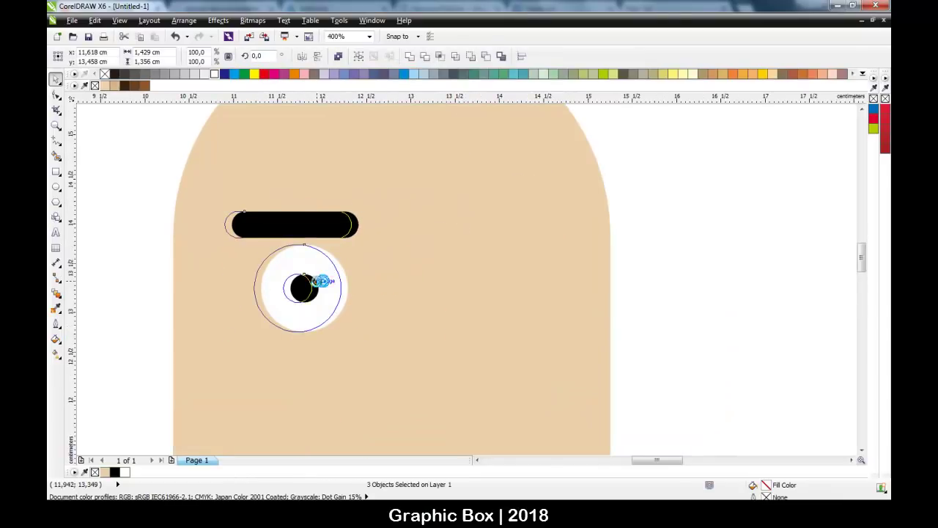
{"action": "left_click_drag", "start_coordinate": [306, 279], "coordinate": [511, 308]}
{"action": "left_click", "coordinate": [301, 55]}
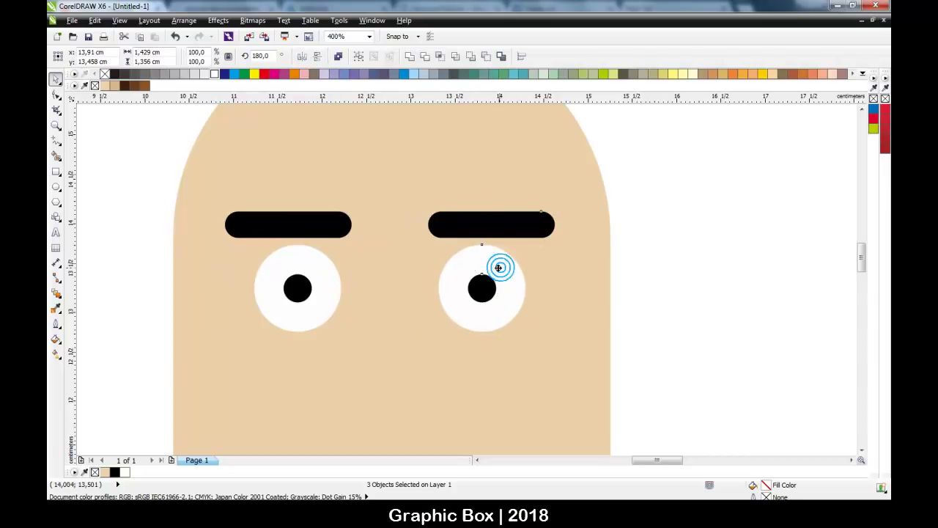
Move the left eye and eyebrow slightly inward and group both eyes with their eyebrows.
{"action": "left_click_drag", "start_coordinate": [125, 189], "coordinate": [372, 338]}
{"action": "left_click_drag", "start_coordinate": [321, 277], "coordinate": [332, 277]}
{"action": "left_click_drag", "start_coordinate": [148, 188], "coordinate": [594, 379]}
{"action": "left_click", "coordinate": [357, 56]}
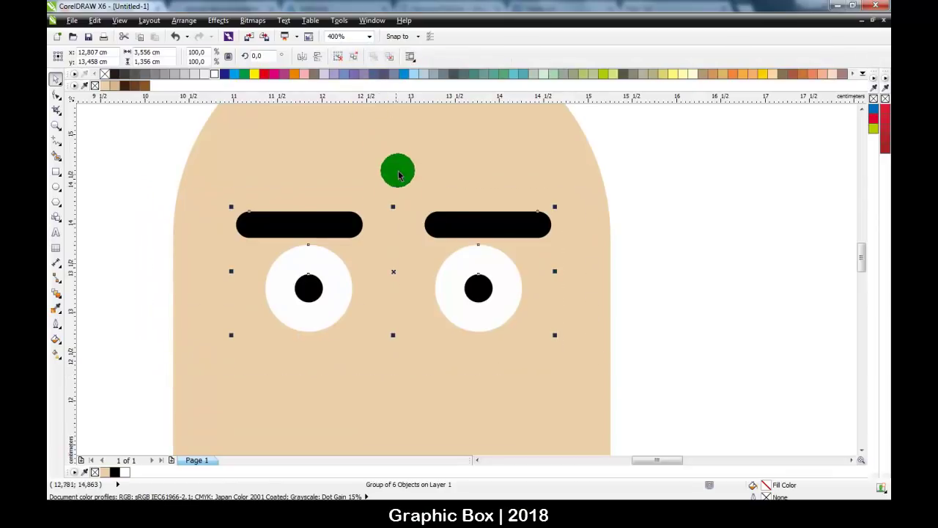
Align the grouped eyes and eyebrows with the head using Align Centers Vertically.
{"action": "left_click", "coordinate": [399, 174], "text": "shift"}
{"action": "left_click", "coordinate": [185, 20]}
{"action": "left_click", "coordinate": [288, 65]}
{"action": "left_click", "coordinate": [405, 130]}
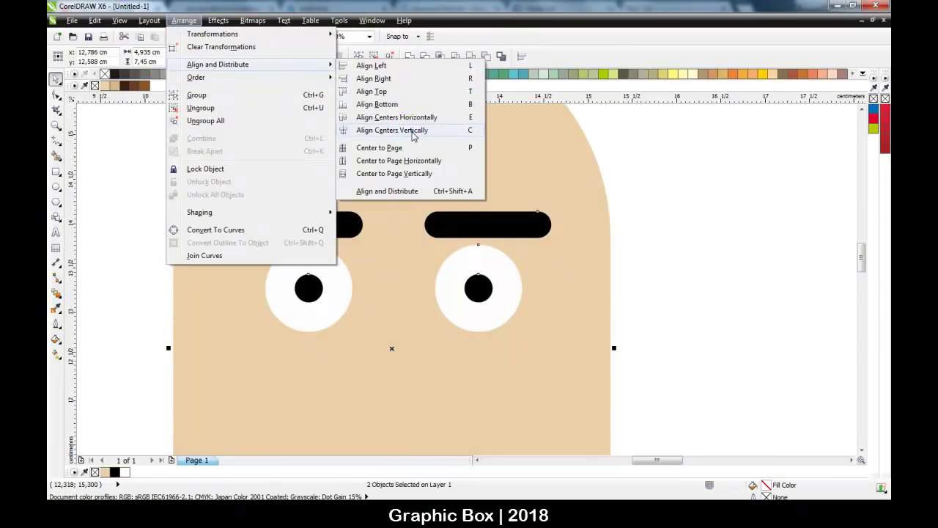
{"action": "scroll", "coordinate": [472, 203], "scroll_direction": "down", "scroll_amount": 2}
{"action": "left_click", "coordinate": [580, 234]}
{"action": "left_click", "coordinate": [98, 269]}
Draw a nose rectangle about 0.68 by 1.8 cm below and between the eyes and fully round its corners.
{"action": "left_click", "coordinate": [53, 171]}
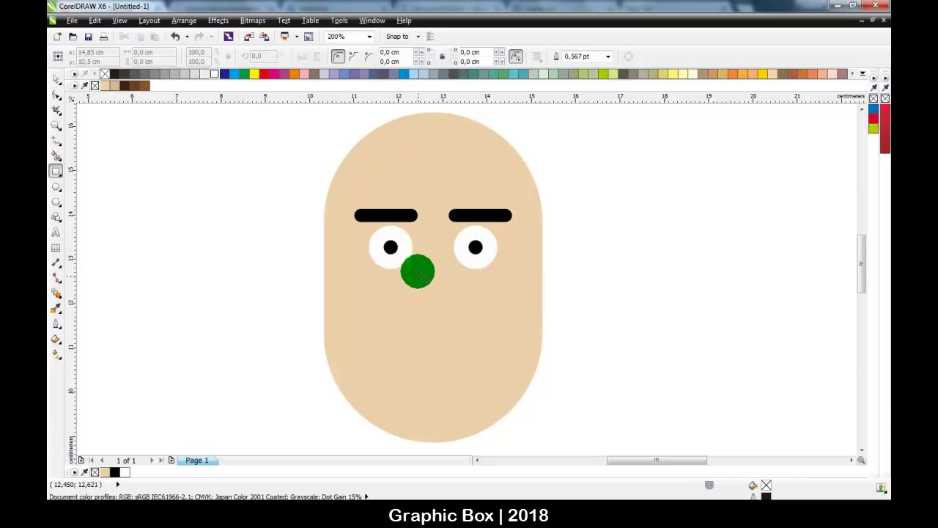
{"action": "left_click_drag", "start_coordinate": [420, 258], "coordinate": [449, 338]}
{"action": "left_click", "coordinate": [56, 94]}
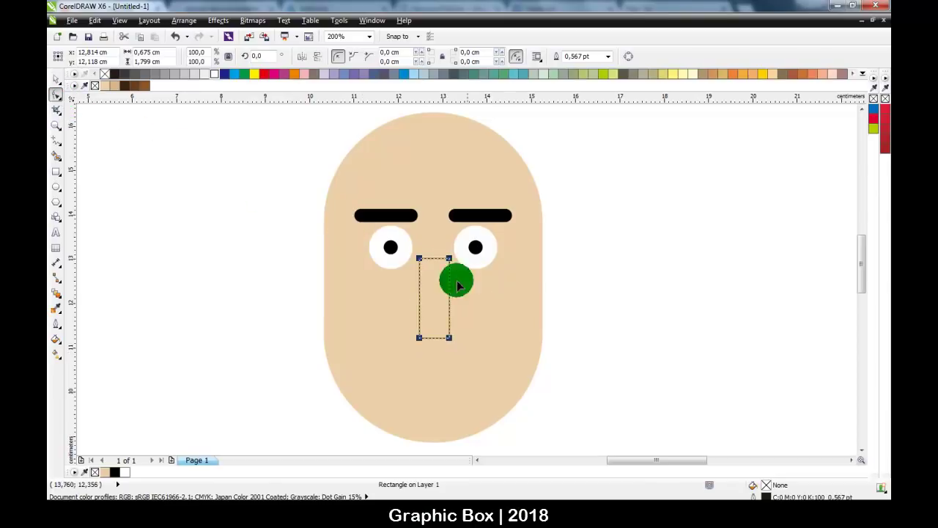
{"action": "left_click_drag", "start_coordinate": [421, 259], "coordinate": [427, 270]}
{"action": "key", "text": "space"}
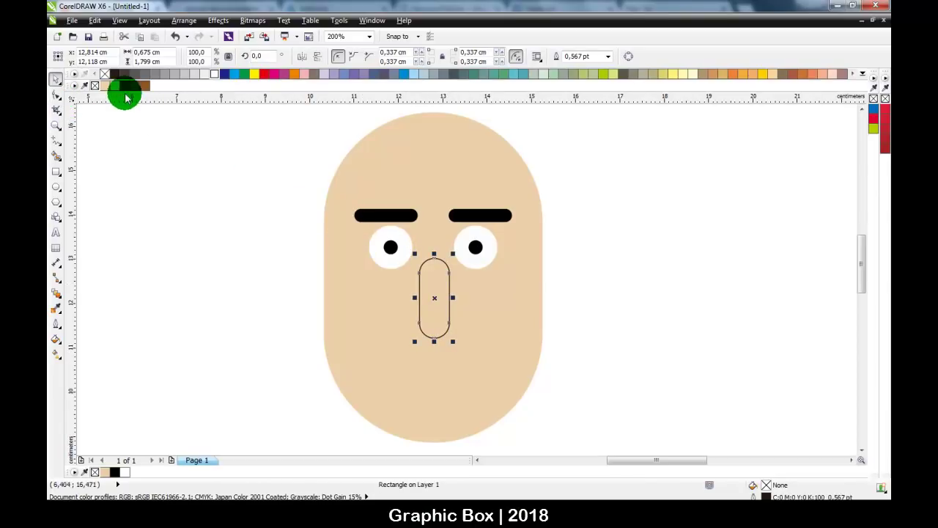
Fill the nose with the darker skin tone C16 M31 Y47 K0 and remove its outline.
{"action": "left_click", "coordinate": [116, 86]}
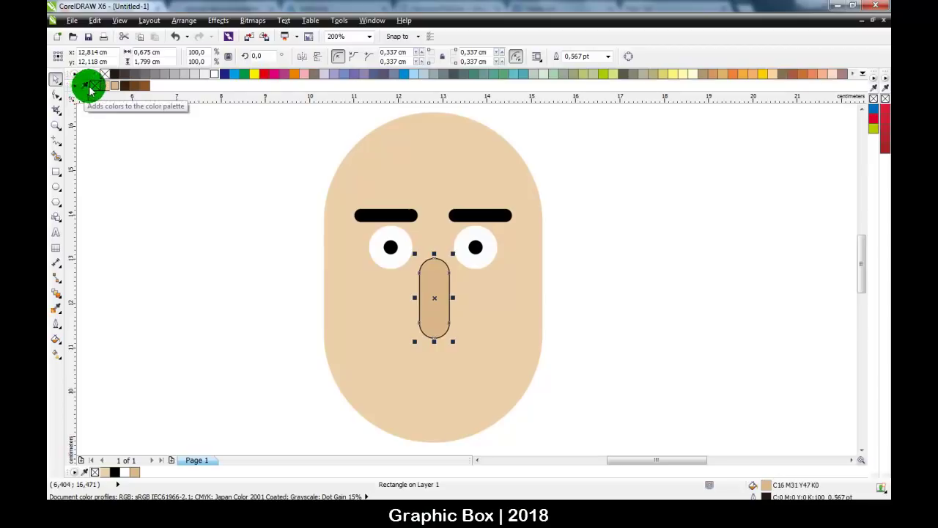
{"action": "right_click", "coordinate": [94, 85]}
{"action": "left_click", "coordinate": [249, 287]}
Centre the nose horizontally on the head shape.
{"action": "left_click", "coordinate": [435, 292]}
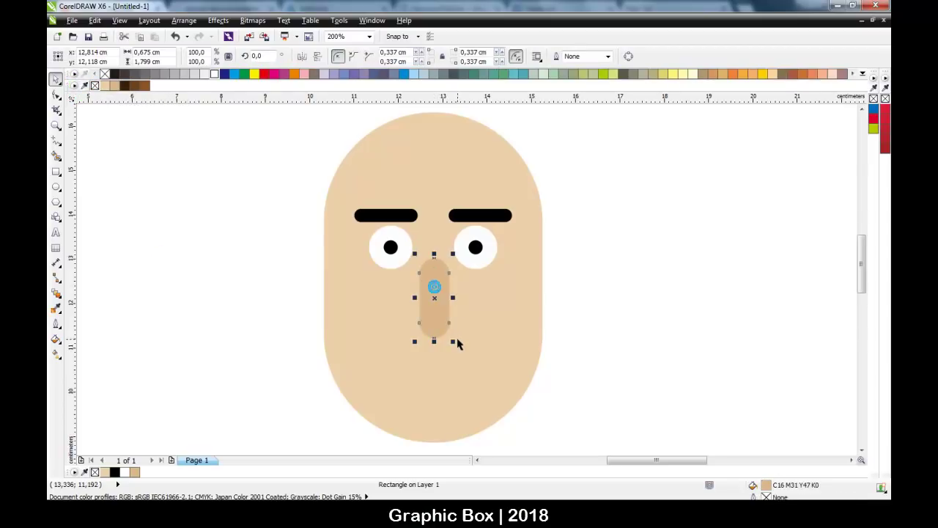
{"action": "left_click", "coordinate": [463, 351]}
{"action": "left_click", "coordinate": [555, 335]}
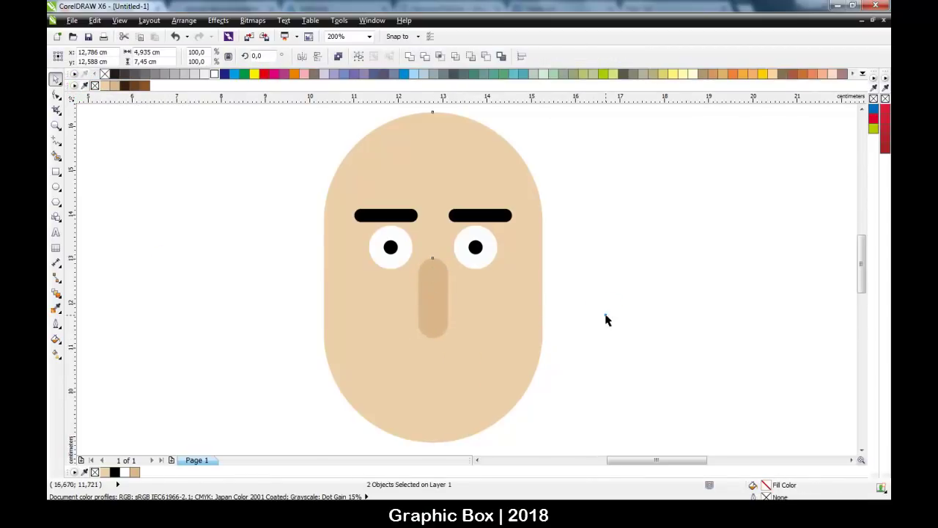
{"action": "left_click", "coordinate": [245, 249]}
Draw a mouth circle about 2.1 cm in diameter on the chin below the nose.
{"action": "left_click", "coordinate": [55, 187]}
{"action": "left_click_drag", "start_coordinate": [430, 345], "coordinate": [486, 414]}
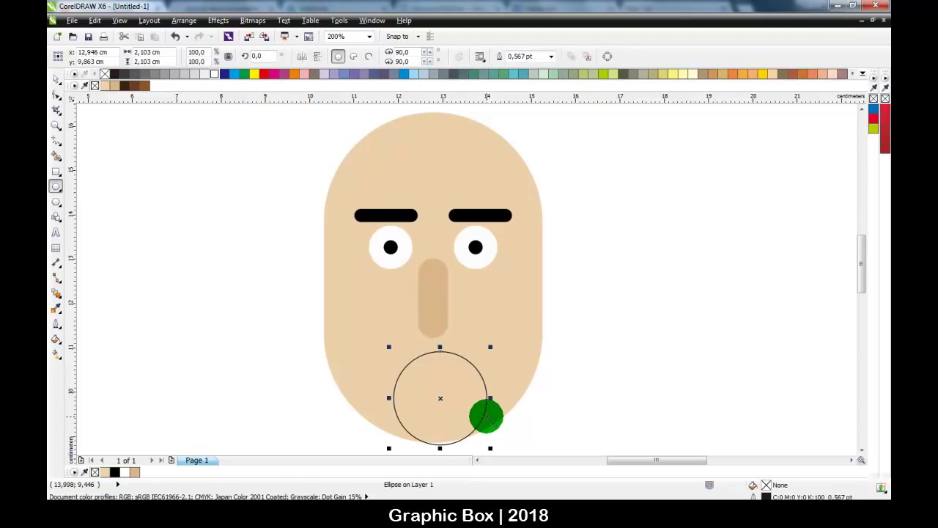
{"action": "scroll", "coordinate": [448, 301], "scroll_direction": "down", "scroll_amount": 2}
{"action": "scroll", "coordinate": [448, 337], "scroll_direction": "up", "scroll_amount": 2}
{"action": "left_click_drag", "start_coordinate": [454, 367], "coordinate": [451, 361]}
Shift the nose and the mouth circle upward, and enlarge the circle to about 2.26 cm.
{"action": "left_click", "coordinate": [437, 251]}
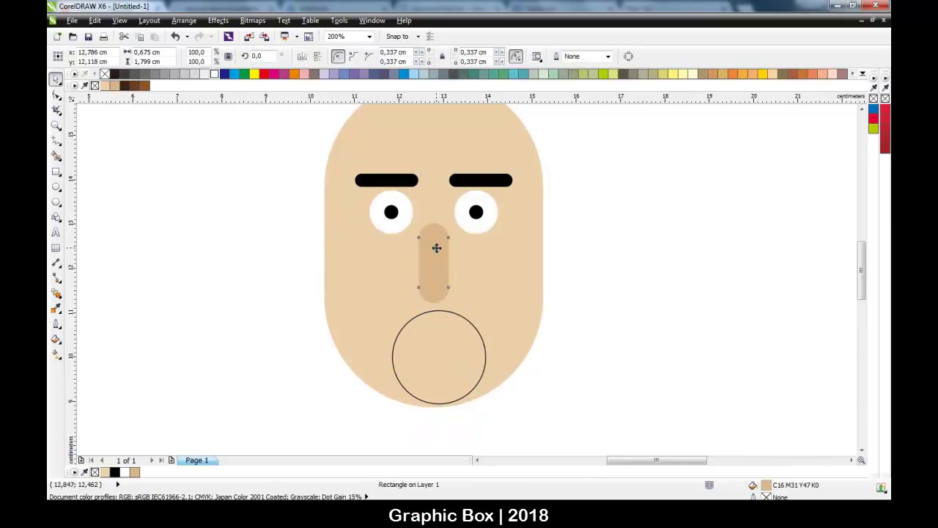
{"action": "left_click", "coordinate": [446, 345]}
{"action": "left_click_drag", "start_coordinate": [448, 345], "coordinate": [437, 317]}
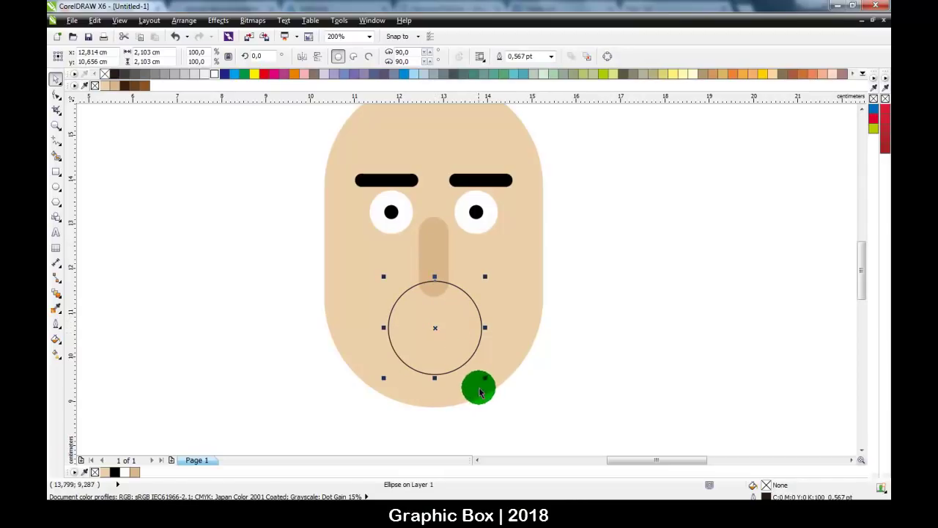
{"action": "left_click_drag", "start_coordinate": [484, 380], "coordinate": [488, 381]}
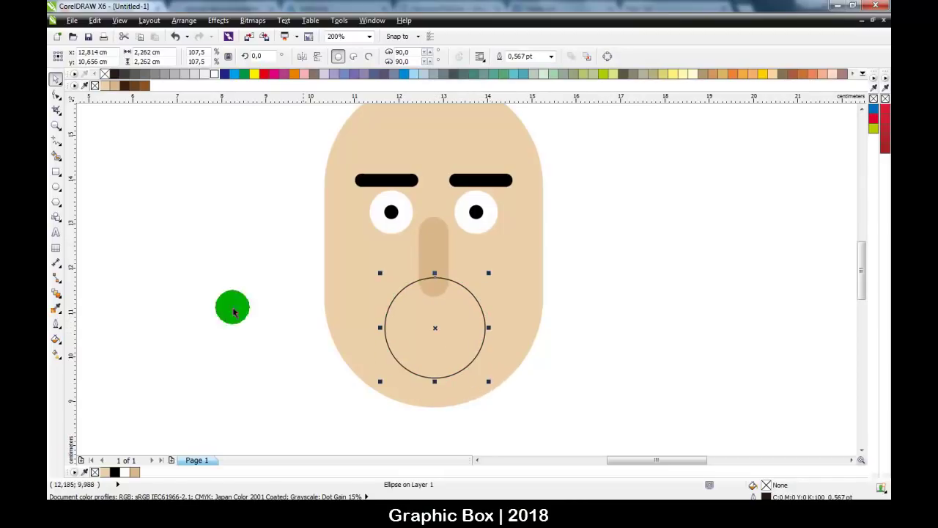
Draw a rectangle covering the upper half of the mouth circle and extending past both of its sides.
{"action": "left_click", "coordinate": [56, 175]}
{"action": "left_click_drag", "start_coordinate": [352, 264], "coordinate": [485, 328]}
{"action": "key", "text": "space"}
{"action": "left_click_drag", "start_coordinate": [459, 274], "coordinate": [472, 274]}
Cut the upper half off the mouth circle with the overlapping rectangle and delete the rectangle.
{"action": "left_click", "coordinate": [455, 356], "text": "shift"}
{"action": "left_click", "coordinate": [455, 55]}
{"action": "left_click", "coordinate": [601, 273]}
{"action": "left_click", "coordinate": [495, 299]}
{"action": "right_click", "coordinate": [497, 296]}
{"action": "left_click", "coordinate": [531, 135]}
Reposition the half-circle mouth below the nose and enlarge it to about 2.74 cm wide.
{"action": "left_click_drag", "start_coordinate": [462, 340], "coordinate": [460, 332]}
{"action": "left_click", "coordinate": [491, 379]}
{"action": "left_click_drag", "start_coordinate": [487, 375], "coordinate": [499, 379]}
{"action": "scroll", "coordinate": [435, 367], "scroll_direction": "up", "scroll_amount": 1}
{"action": "left_click_drag", "start_coordinate": [441, 353], "coordinate": [442, 357]}
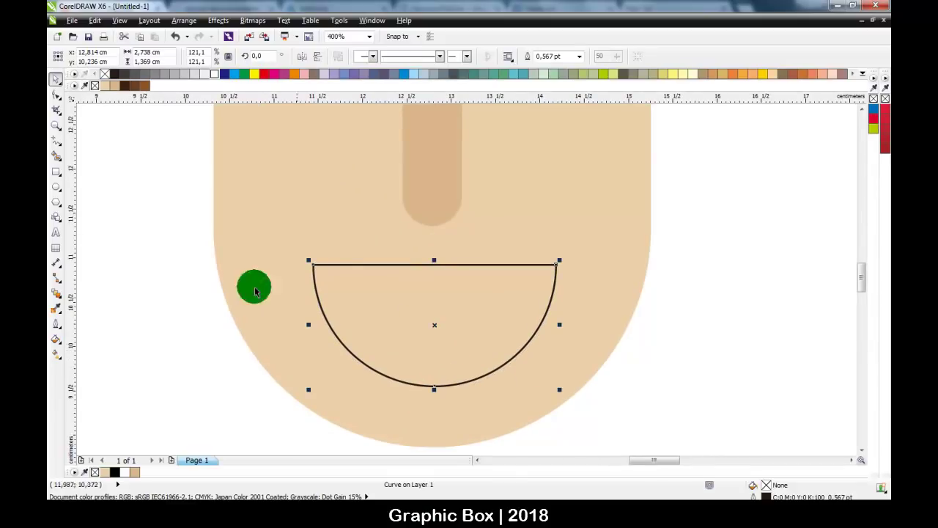
Draw a rectangle about 3.6 by 0.66 cm across the top of the mouth and intersect it with the mouth shape.
{"action": "left_click", "coordinate": [57, 175]}
{"action": "left_click_drag", "start_coordinate": [262, 234], "coordinate": [582, 291]}
{"action": "key", "text": "space"}
{"action": "left_click", "coordinate": [474, 330], "text": "shift"}
{"action": "left_click", "coordinate": [440, 56]}
Delete the helper rectangle and fill the intersected strip at the top of the mouth with white as teeth.
{"action": "left_click", "coordinate": [338, 235]}
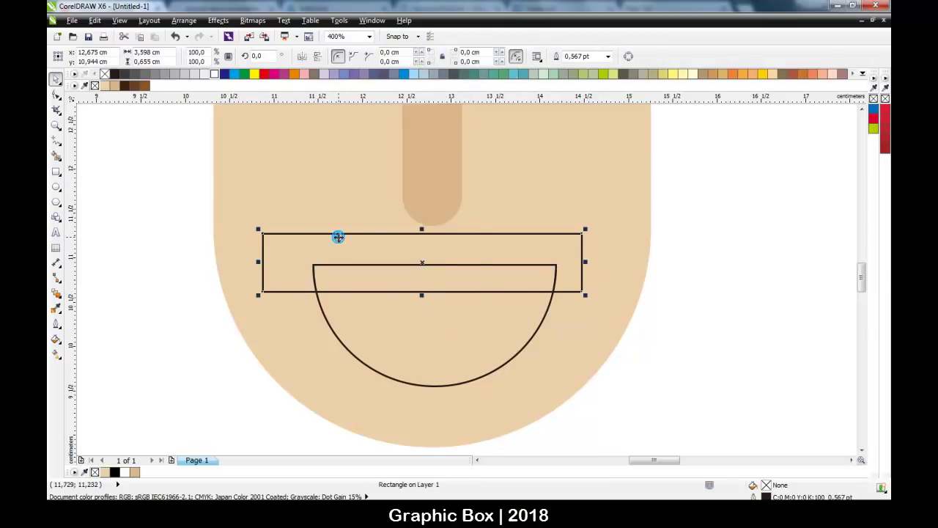
{"action": "right_click", "coordinate": [339, 237]}
{"action": "left_click", "coordinate": [389, 128]}
{"action": "left_click", "coordinate": [393, 133]}
{"action": "left_click", "coordinate": [418, 279]}
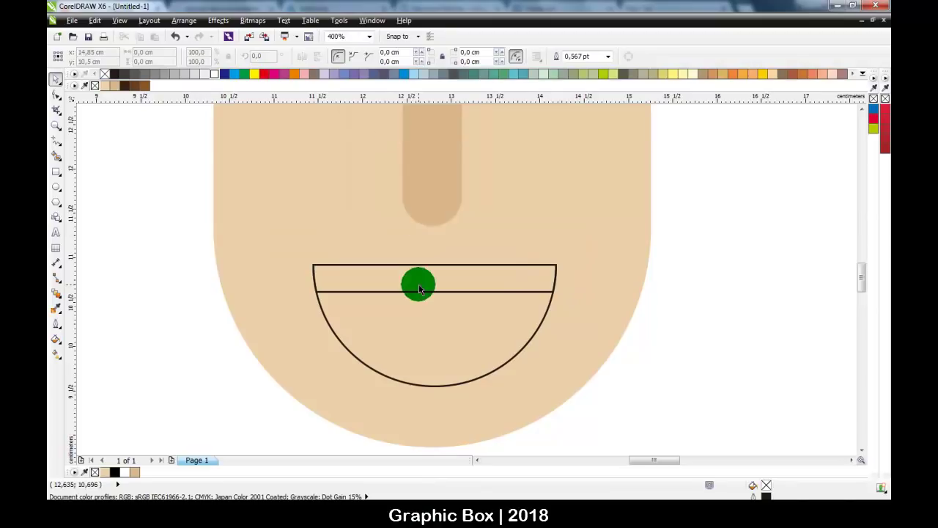
{"action": "left_click", "coordinate": [224, 74]}
{"action": "left_click", "coordinate": [215, 74]}
Draw a tongue circle overlapping the mouth's lower edge and intersect it with the mouth shape.
{"action": "left_click", "coordinate": [56, 186]}
{"action": "left_click_drag", "start_coordinate": [324, 340], "coordinate": [453, 361]}
{"action": "key", "text": "space"}
{"action": "left_click", "coordinate": [529, 297], "text": "shift"}
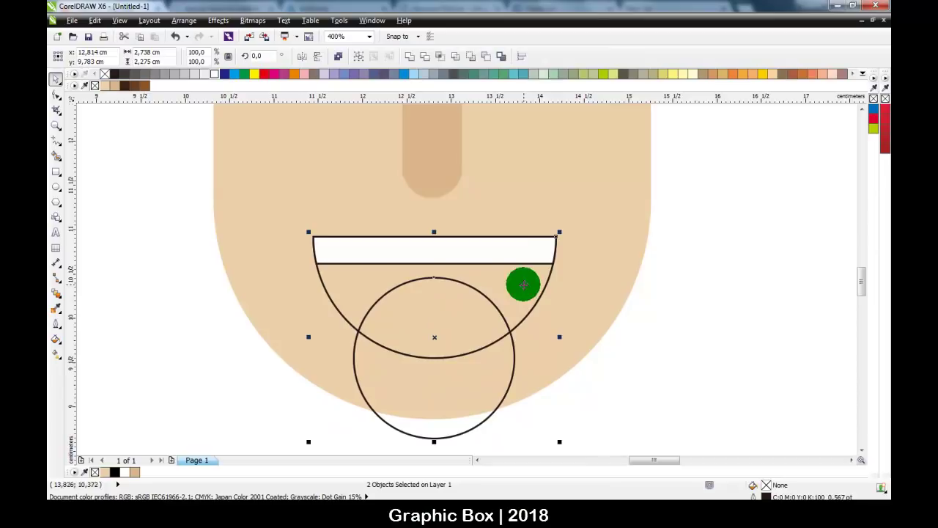
{"action": "left_click", "coordinate": [440, 56]}
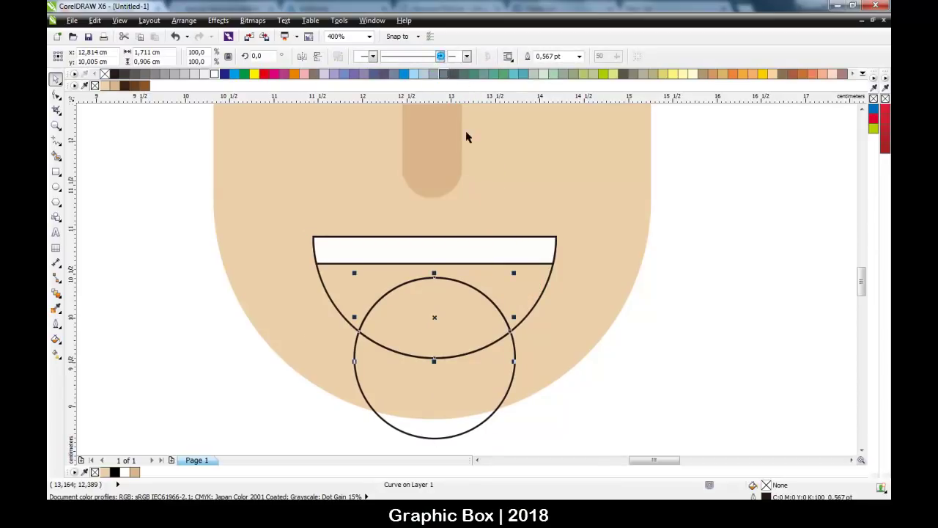
Delete the helper circle and fill the intersected tongue shape with red.
{"action": "left_click", "coordinate": [483, 404]}
{"action": "right_click", "coordinate": [481, 389]}
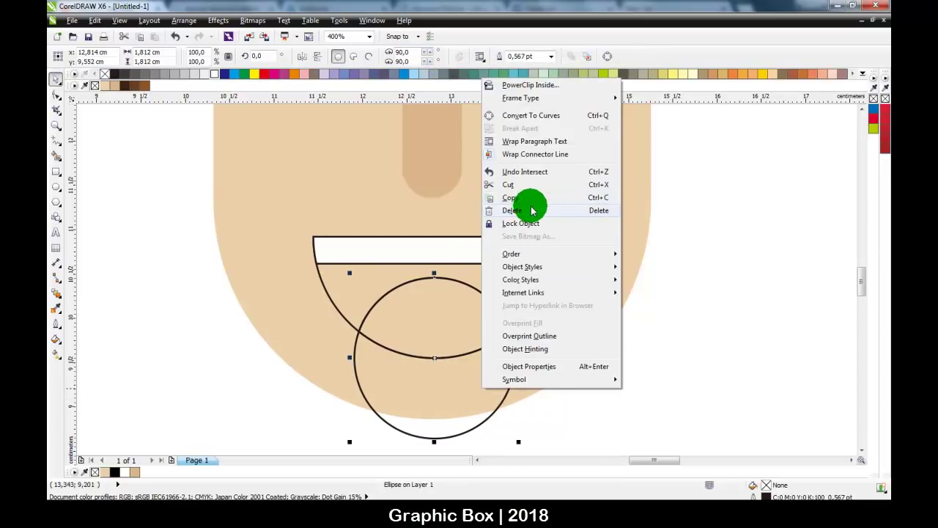
{"action": "left_click", "coordinate": [533, 210]}
{"action": "left_click", "coordinate": [468, 319]}
{"action": "left_click", "coordinate": [264, 74]}
Fill the mouth shape with dark red and remove the outlines from the mouth, teeth and tongue.
{"action": "left_click", "coordinate": [310, 272]}
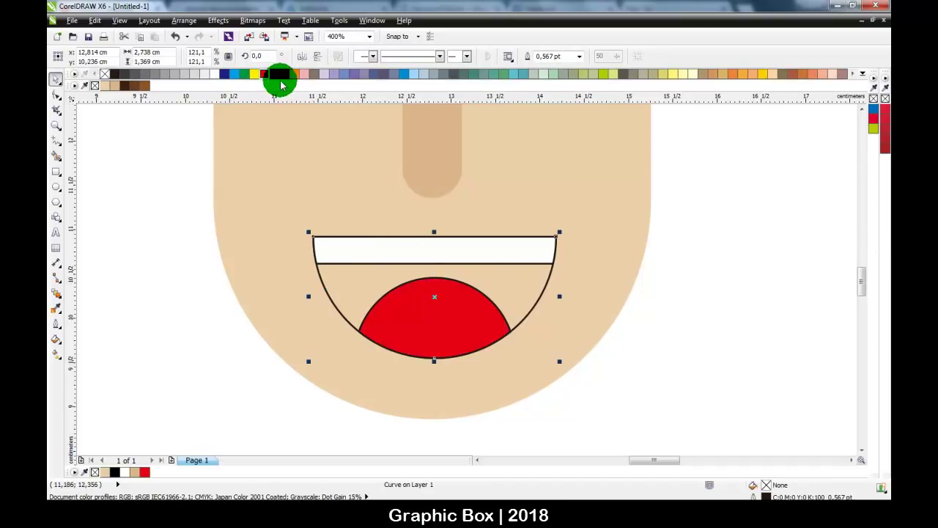
{"action": "left_click_drag", "start_coordinate": [262, 75], "coordinate": [325, 102]}
{"action": "scroll", "coordinate": [398, 296], "scroll_direction": "down", "scroll_amount": 2}
{"action": "left_click_drag", "start_coordinate": [293, 234], "coordinate": [509, 329]}
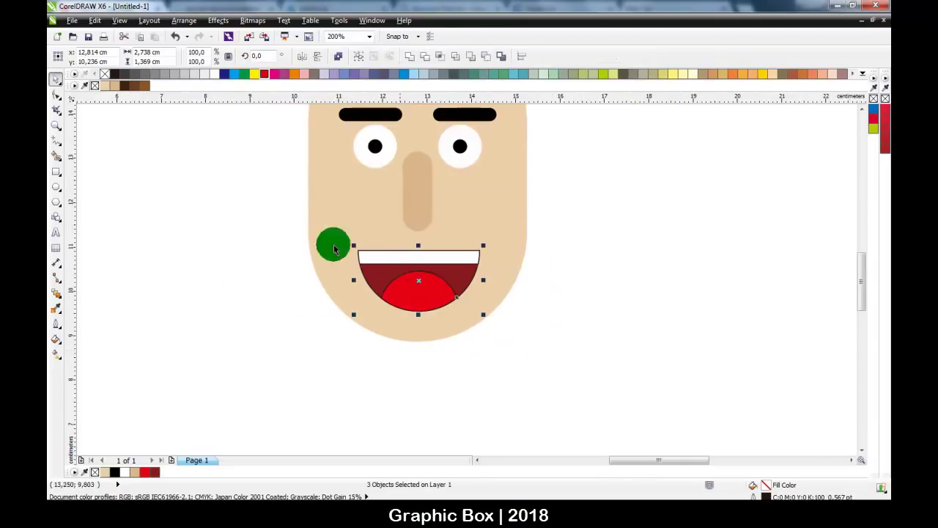
{"action": "left_click", "coordinate": [94, 86]}
{"action": "key", "text": "ctrl+z"}
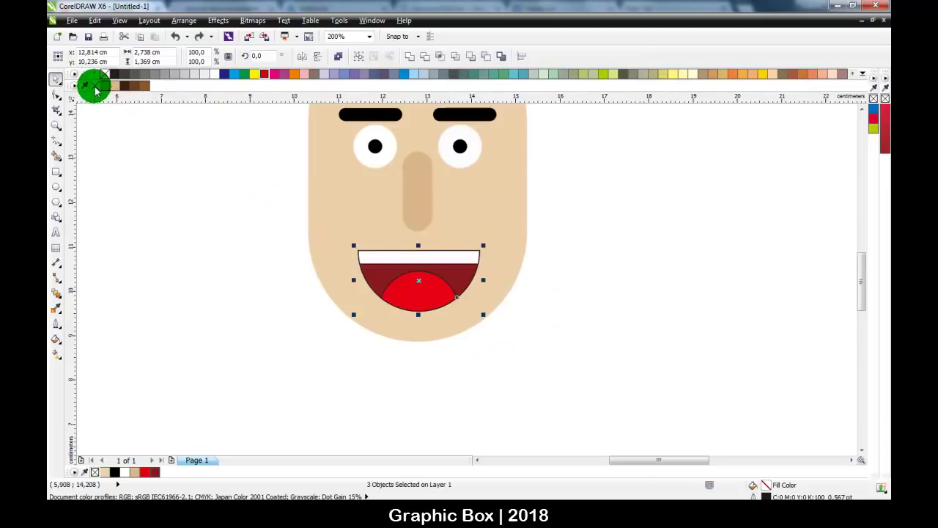
{"action": "left_click", "coordinate": [195, 227]}
Centre the mouth horizontally on the face and group all the face shapes.
{"action": "scroll", "coordinate": [581, 350], "scroll_direction": "down", "scroll_amount": 2}
{"action": "left_click_drag", "start_coordinate": [374, 153], "coordinate": [635, 389]}
{"action": "scroll", "coordinate": [557, 275], "scroll_direction": "up", "scroll_amount": 2}
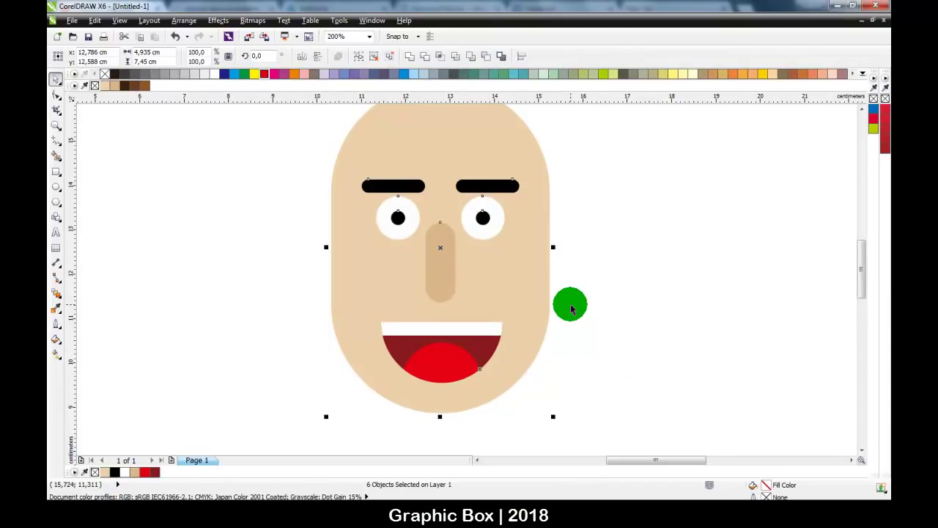
{"action": "left_click", "coordinate": [359, 56]}
{"action": "left_click", "coordinate": [313, 169]}
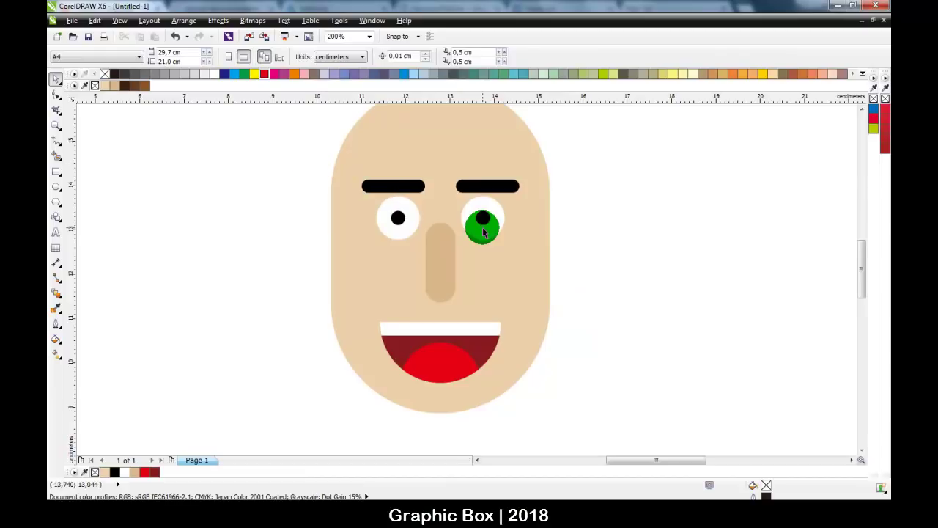
{"action": "left_click", "coordinate": [56, 175]}
{"action": "left_click_drag", "start_coordinate": [325, 234], "coordinate": [331, 217]}
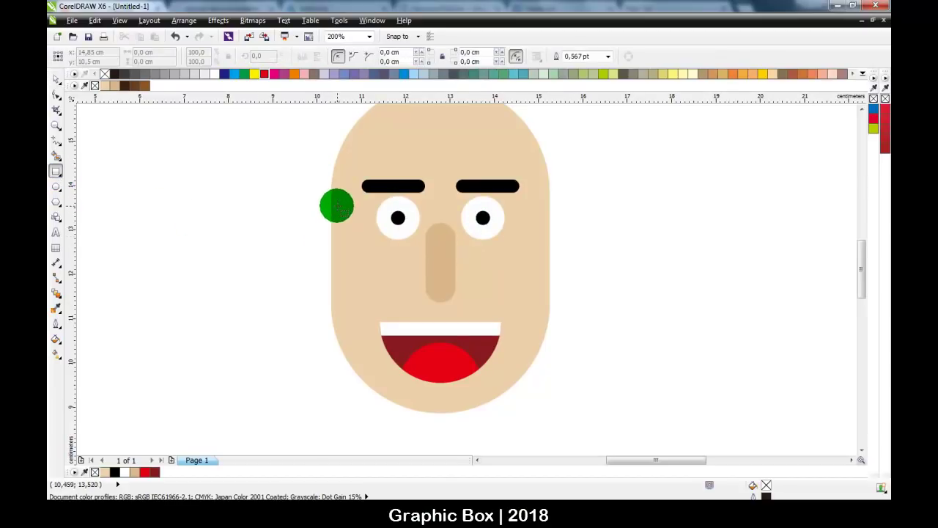
{"action": "key", "text": "space"}
Ungroup the face and move the eyebrows, eyes and nose slightly down toward the mouth.
{"action": "left_click_drag", "start_coordinate": [302, 173], "coordinate": [593, 314]}
{"action": "left_click", "coordinate": [339, 63]}
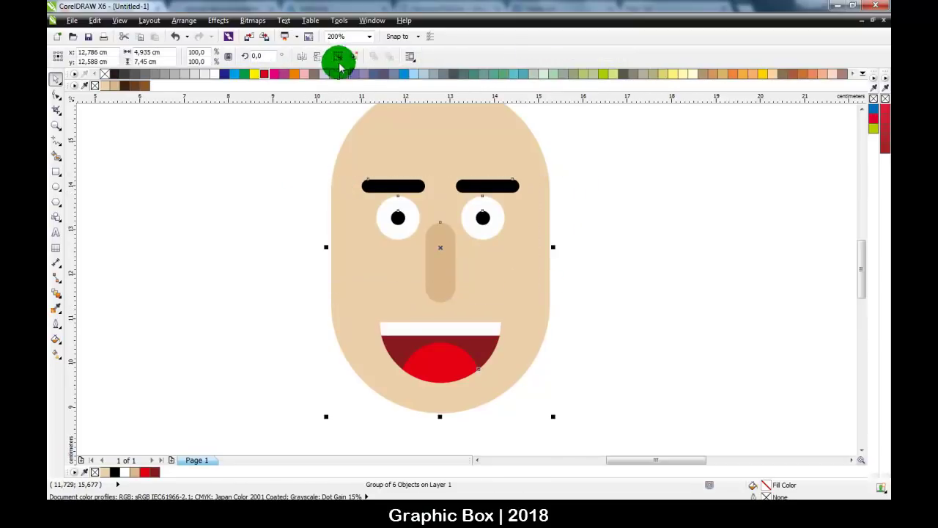
{"action": "left_click", "coordinate": [338, 63]}
{"action": "left_click_drag", "start_coordinate": [506, 289], "coordinate": [593, 316]}
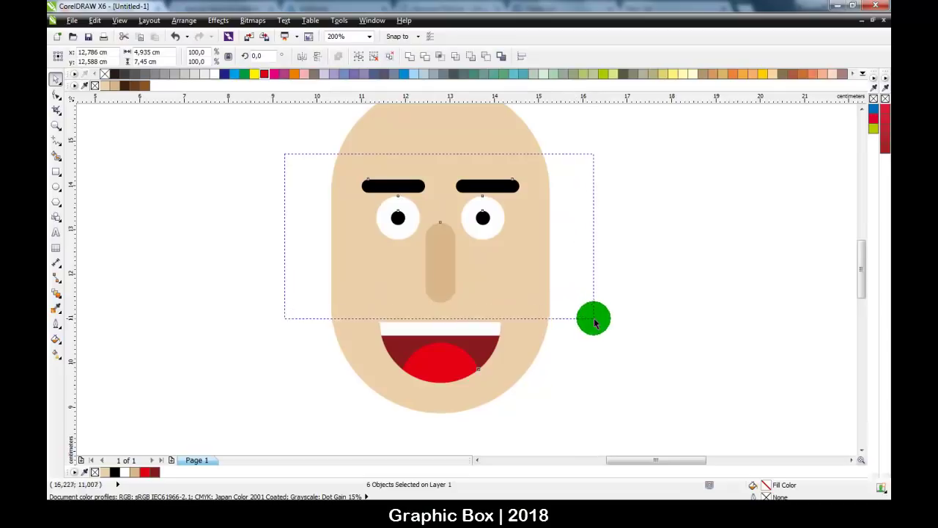
{"action": "left_click_drag", "start_coordinate": [442, 254], "coordinate": [442, 262]}
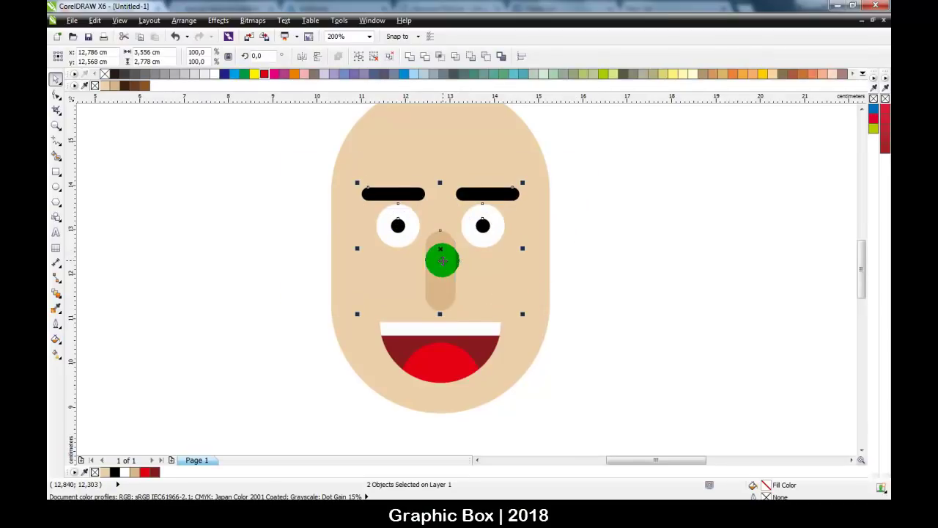
Draw a fully rounded rectangle about 1.07 by 1.77 cm as an ear overlapping the face's left edge and fill it with the skin tone.
{"action": "key", "text": "F6"}
{"action": "left_click", "coordinate": [277, 204]}
{"action": "left_click_drag", "start_coordinate": [277, 204], "coordinate": [326, 282]}
{"action": "left_click", "coordinate": [57, 95]}
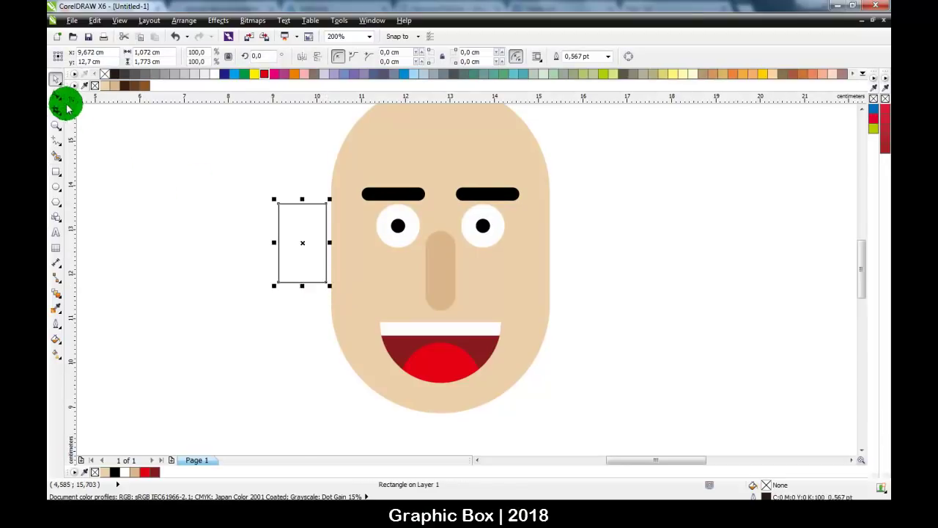
{"action": "left_click_drag", "start_coordinate": [279, 209], "coordinate": [327, 231]}
{"action": "left_click", "coordinate": [107, 86]}
{"action": "scroll", "coordinate": [331, 215], "scroll_direction": "up", "scroll_amount": 1}
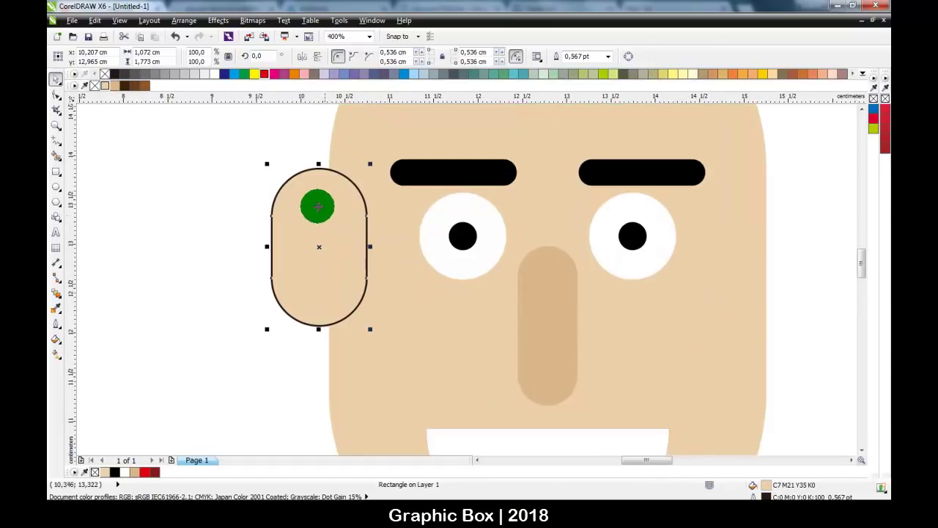
Add a centred copy of the ear shape scaled to 58% and fill it with the darker skin tone.
{"action": "left_click_drag", "start_coordinate": [266, 163], "coordinate": [286, 183]}
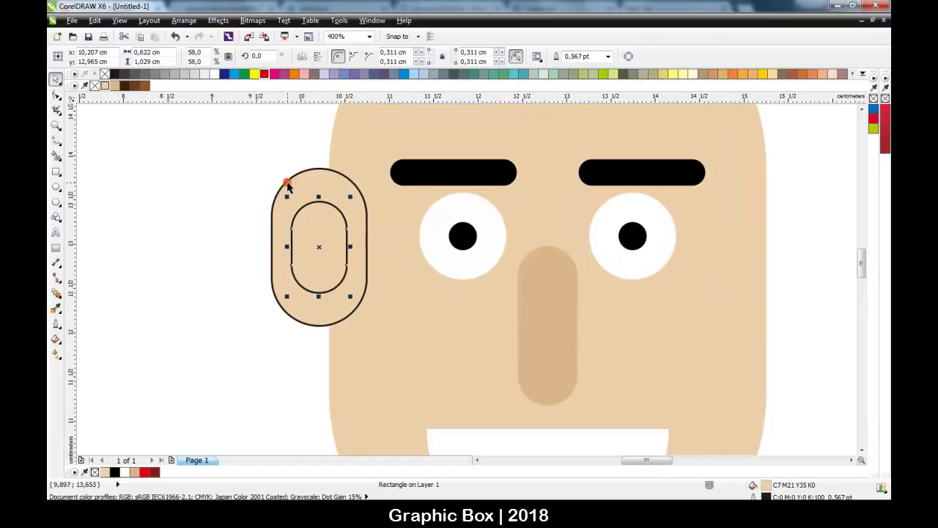
{"action": "left_click", "coordinate": [115, 86]}
Send both ear shapes to the back of the page and remove their outlines.
{"action": "left_click_drag", "start_coordinate": [201, 151], "coordinate": [402, 364]}
{"action": "left_click", "coordinate": [185, 20]}
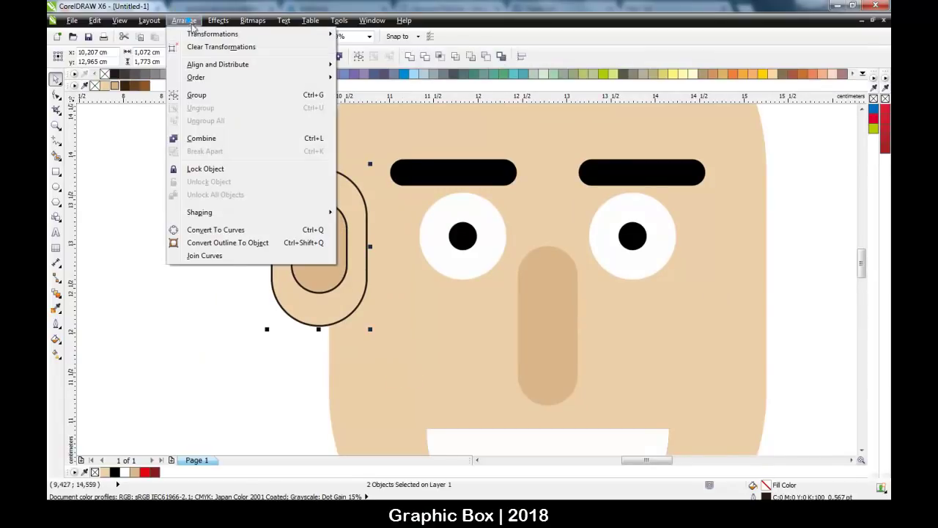
{"action": "mouse_move", "coordinate": [299, 78]}
{"action": "left_click", "coordinate": [379, 90]}
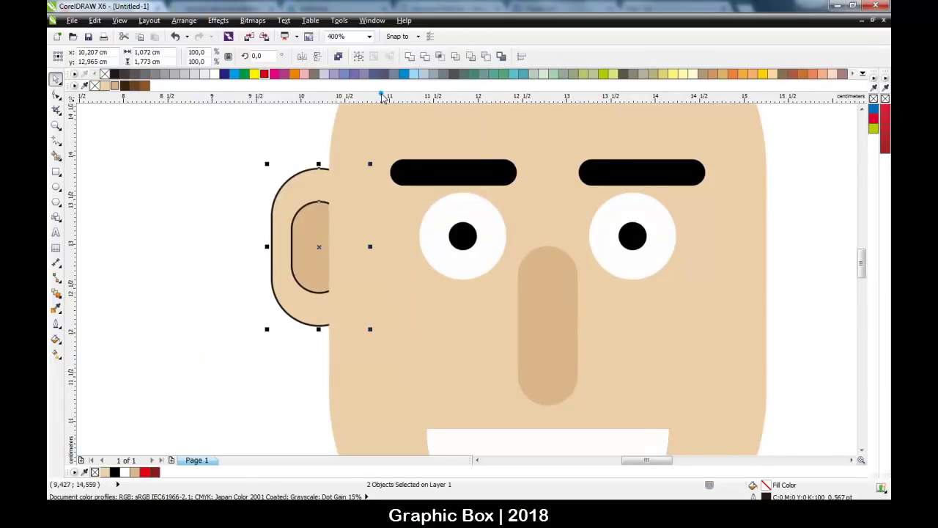
{"action": "right_click", "coordinate": [94, 86]}
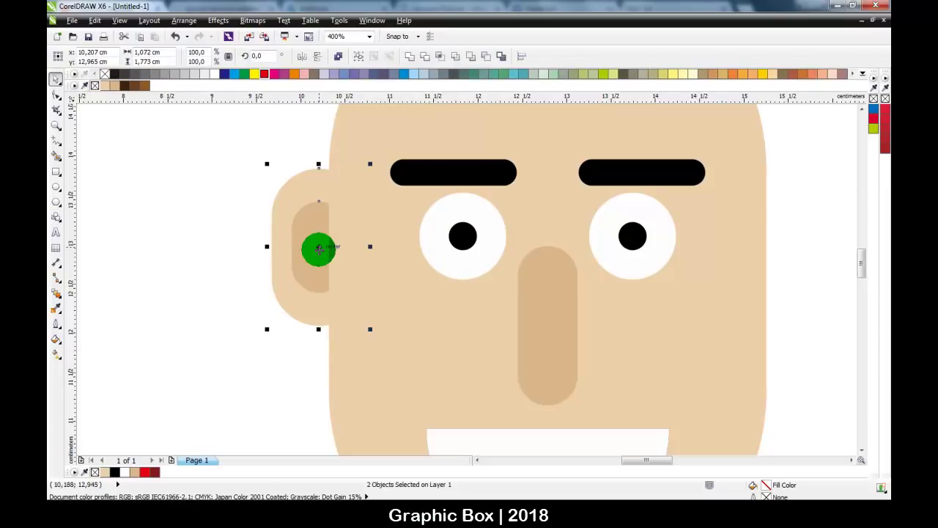
Centre the ear on the face's left edge and place a copy on the right edge, sent to the back of the page.
{"action": "left_click_drag", "start_coordinate": [320, 247], "coordinate": [547, 247]}
{"action": "scroll", "coordinate": [328, 247], "scroll_direction": "down", "scroll_amount": 1}
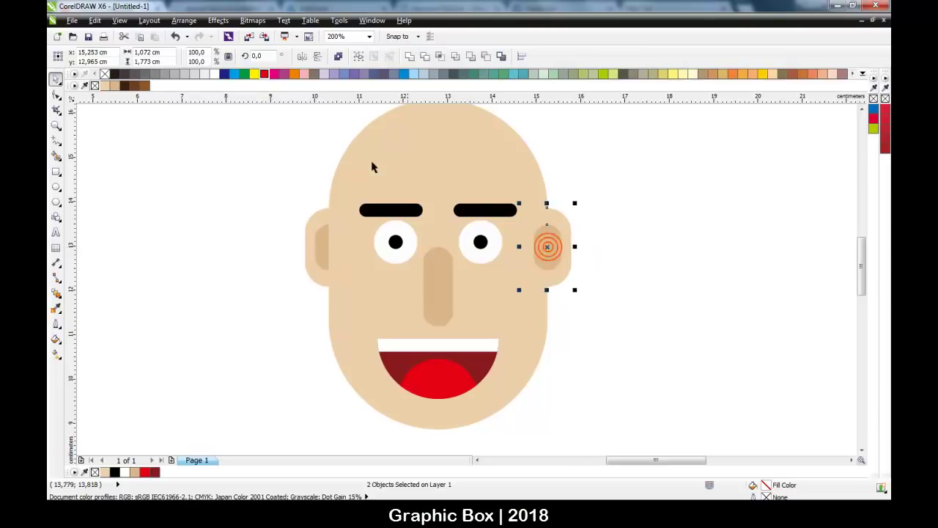
{"action": "left_click", "coordinate": [184, 20]}
{"action": "left_click", "coordinate": [295, 76]}
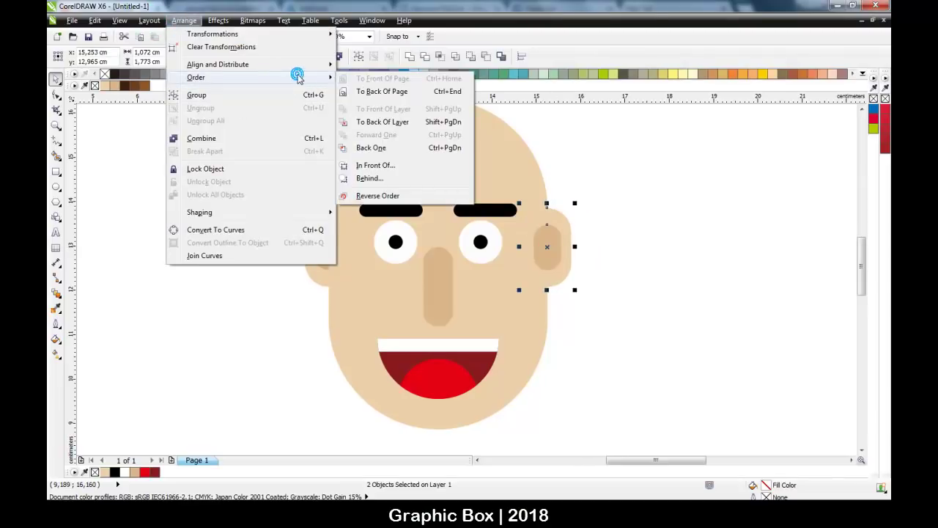
{"action": "left_click", "coordinate": [377, 91]}
{"action": "left_click", "coordinate": [578, 199]}
Group all the head shapes, including both ears.
{"action": "scroll", "coordinate": [456, 220], "scroll_direction": "down", "scroll_amount": 1}
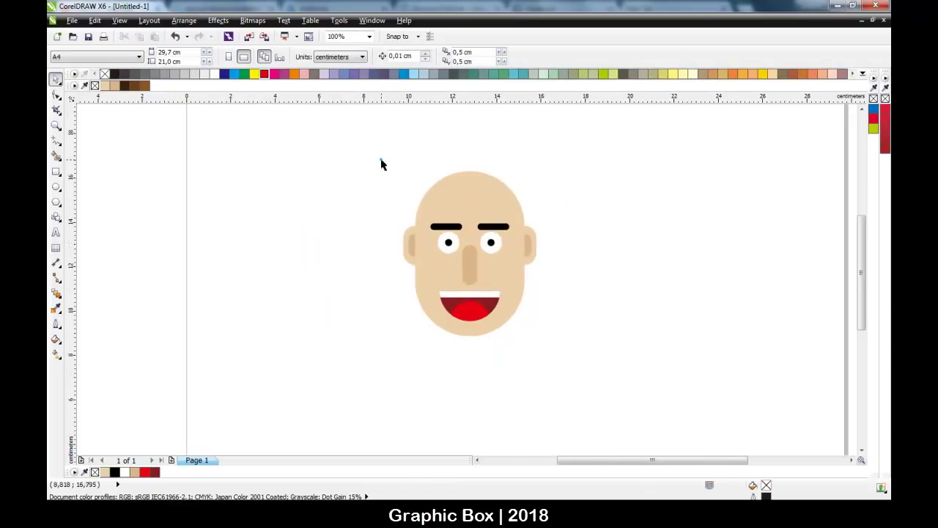
{"action": "left_click_drag", "start_coordinate": [381, 163], "coordinate": [606, 384]}
{"action": "left_click", "coordinate": [362, 58]}
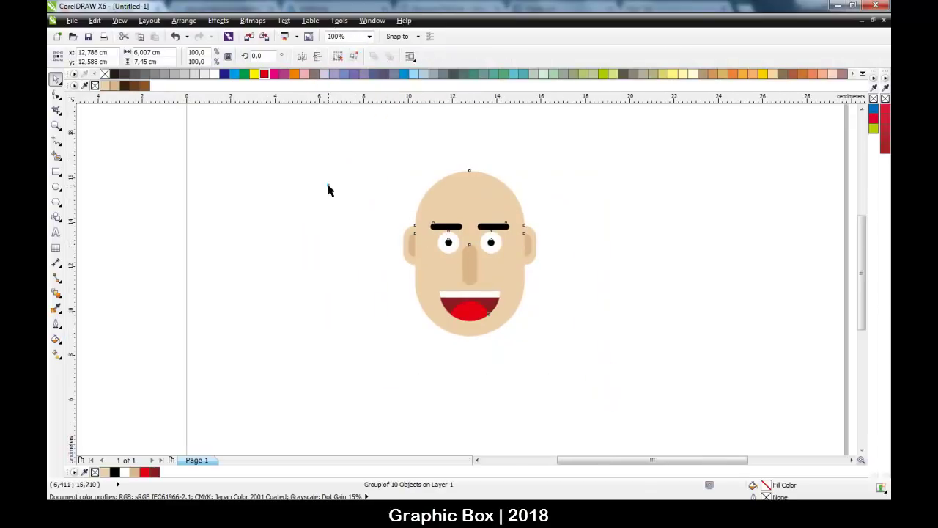
Ungroup the head, enlarge both eyes with their pupils and space the eyes and eyebrows slightly farther apart.
{"action": "left_click", "coordinate": [484, 164]}
{"action": "scroll", "coordinate": [477, 174], "scroll_direction": "up", "scroll_amount": 1}
{"action": "left_click", "coordinate": [371, 201]}
{"action": "left_click_drag", "start_coordinate": [372, 202], "coordinate": [433, 261]}
{"action": "scroll", "coordinate": [433, 261], "scroll_direction": "down", "scroll_amount": 2}
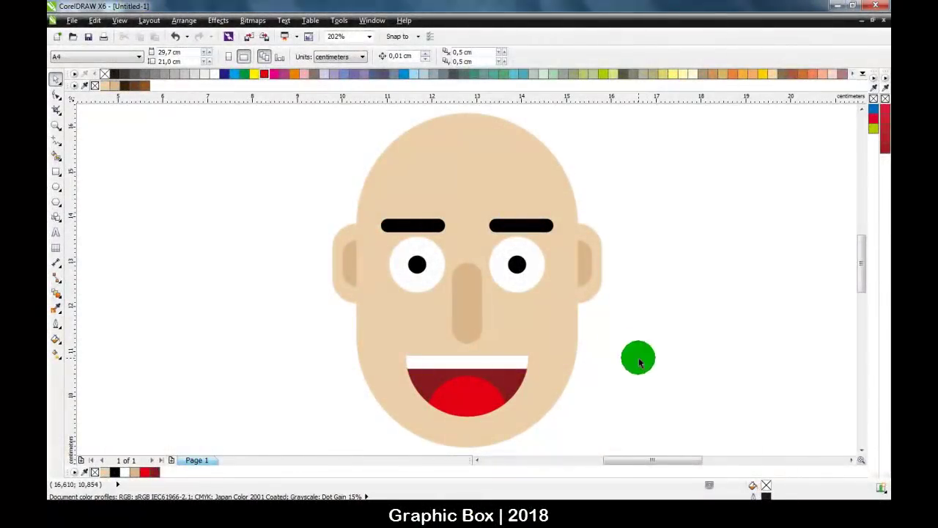
Draw a hair circle about 2.76 cm across over the head's upper left side and fill it black with no outline.
{"action": "left_click", "coordinate": [56, 188]}
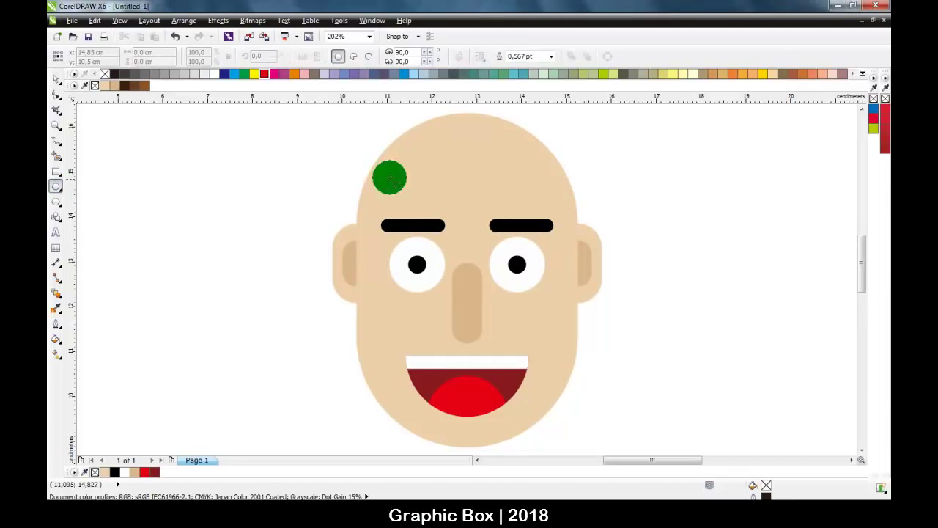
{"action": "left_click_drag", "start_coordinate": [350, 157], "coordinate": [472, 283]}
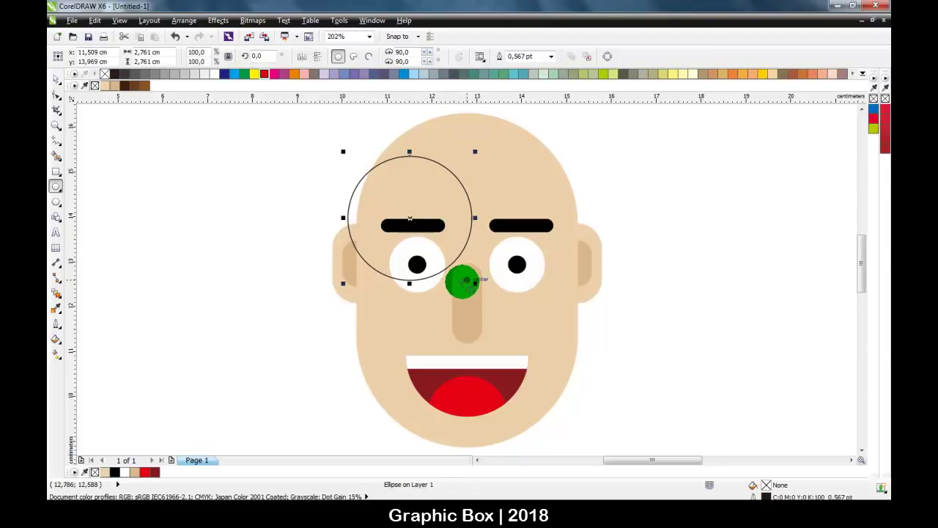
{"action": "left_click_drag", "start_coordinate": [416, 197], "coordinate": [400, 192]}
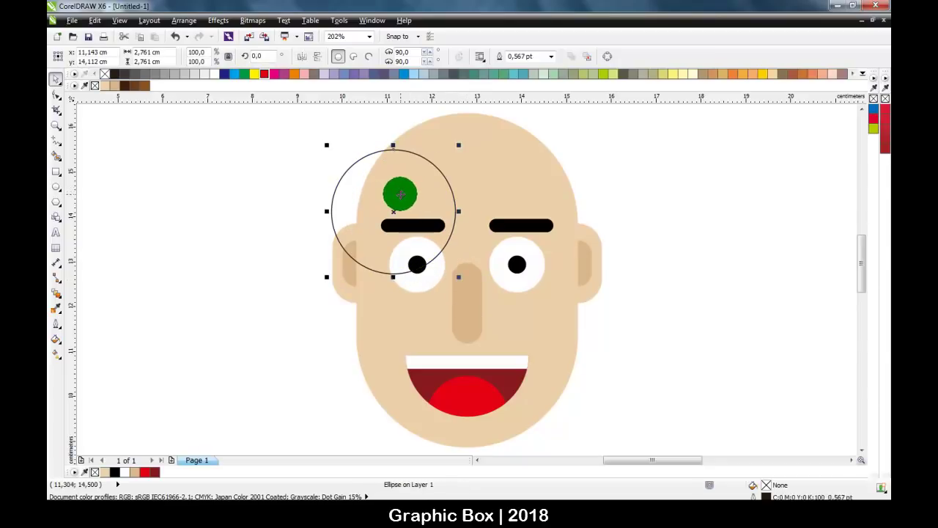
{"action": "left_click", "coordinate": [114, 472]}
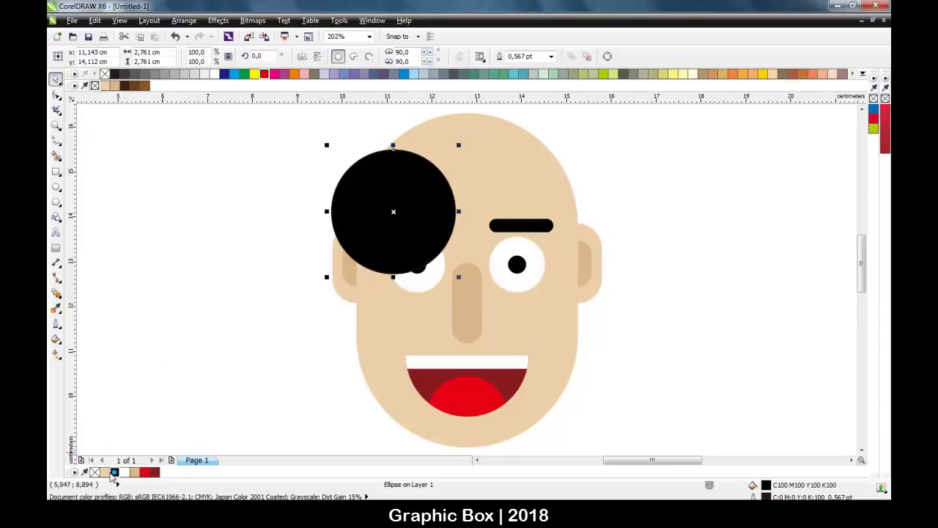
{"action": "right_click", "coordinate": [94, 472]}
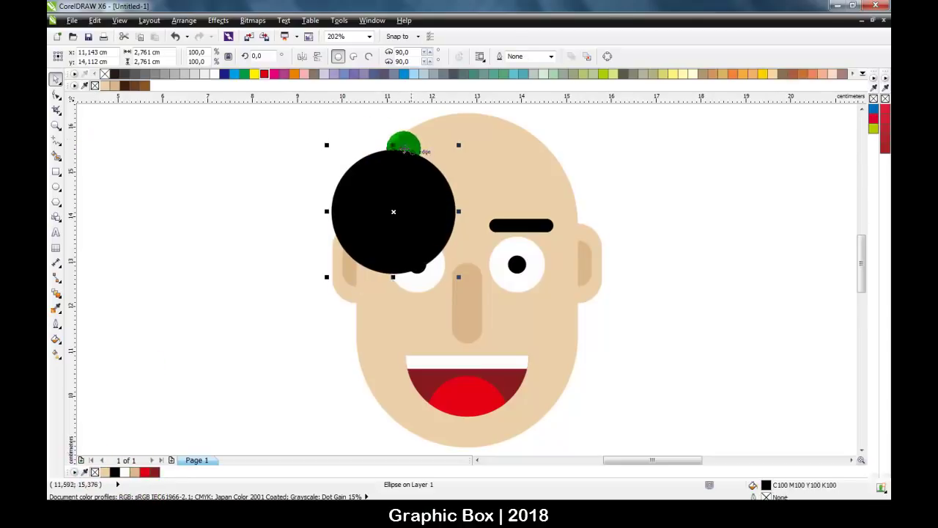
Send the black hair circle to the back of the page, and the left ear behind it.
{"action": "left_click", "coordinate": [183, 21]}
{"action": "mouse_move", "coordinate": [323, 77]}
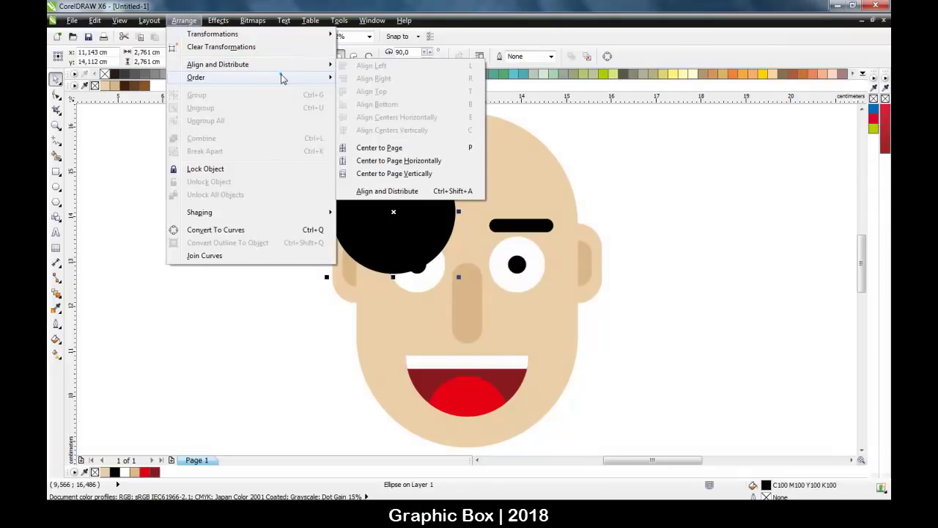
{"action": "left_click", "coordinate": [382, 92]}
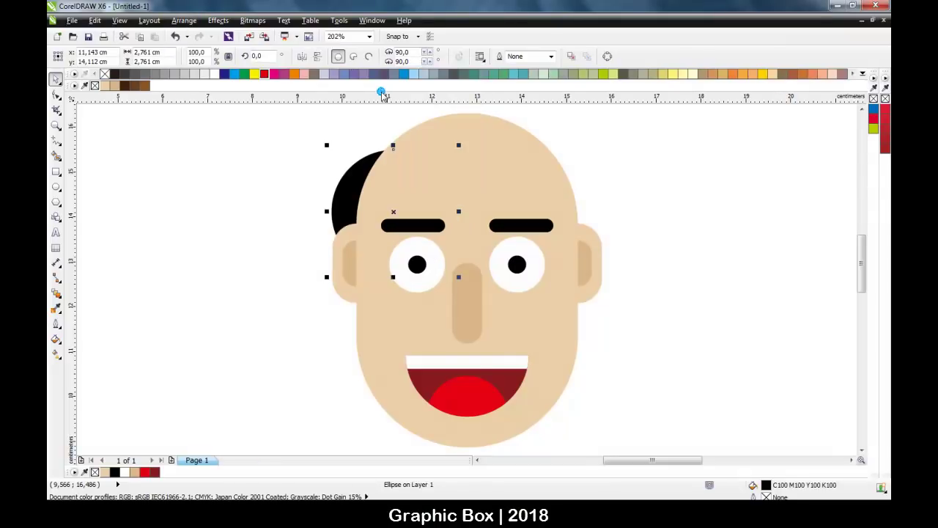
{"action": "left_click", "coordinate": [345, 265]}
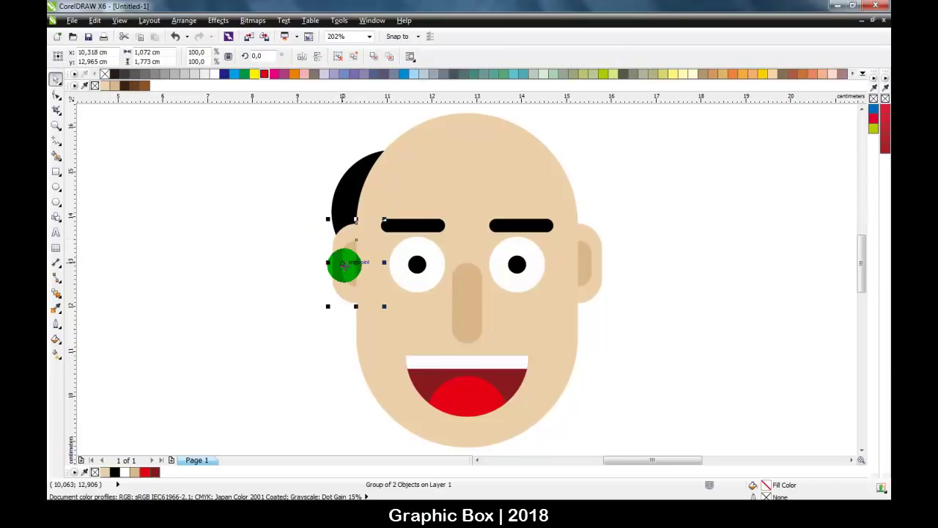
{"action": "left_click", "coordinate": [306, 198]}
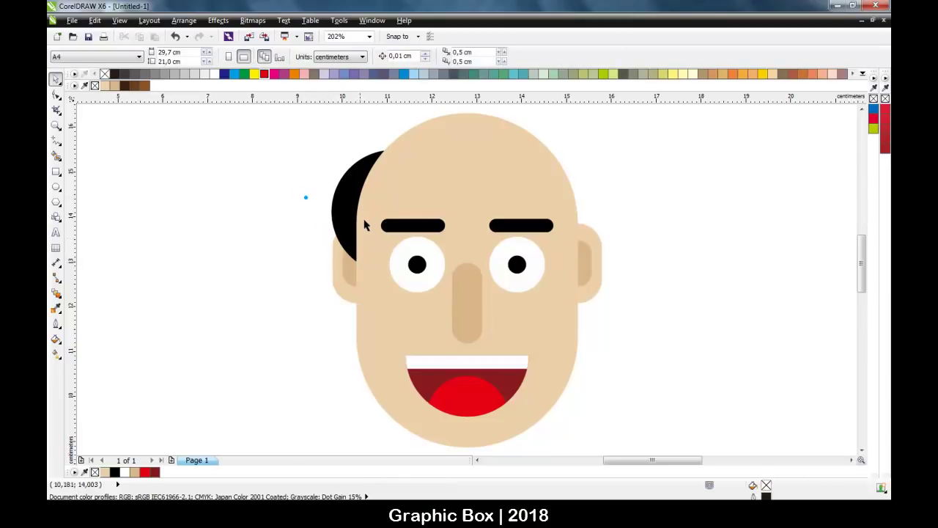
Copy the hair circle to the head's right side and send the right ear to the back of the page.
{"action": "scroll", "coordinate": [366, 182], "scroll_direction": "down", "scroll_amount": 2}
{"action": "scroll", "coordinate": [366, 199], "scroll_direction": "up", "scroll_amount": 2}
{"action": "left_click_drag", "start_coordinate": [354, 212], "coordinate": [583, 282]}
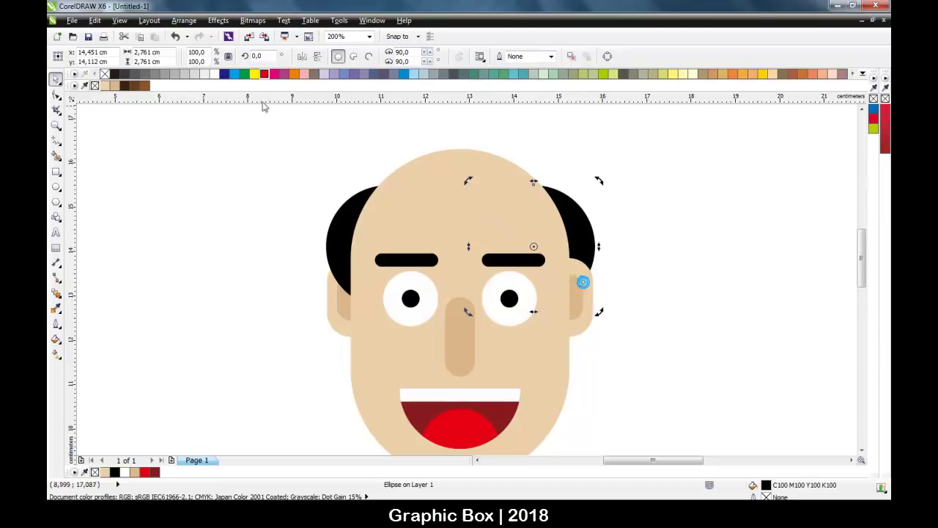
{"action": "left_click", "coordinate": [604, 310]}
{"action": "left_click", "coordinate": [578, 294]}
{"action": "left_click", "coordinate": [184, 20]}
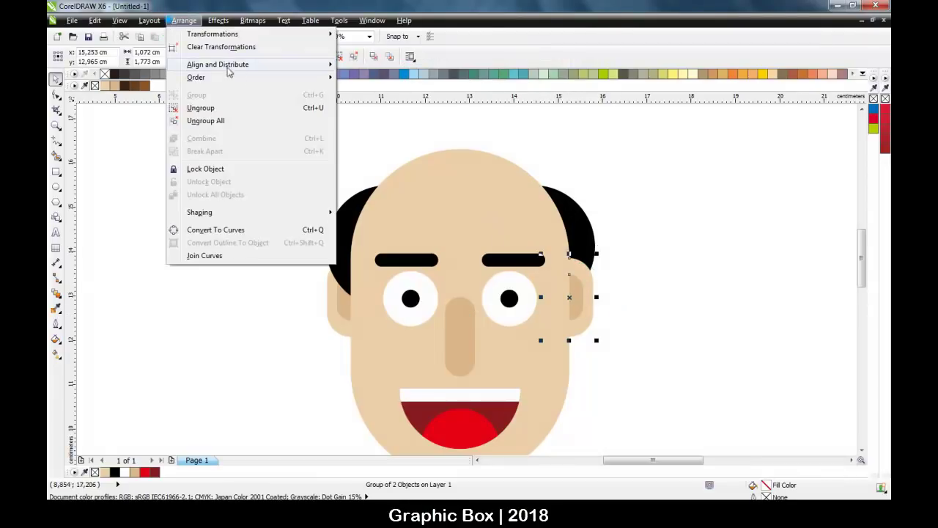
{"action": "mouse_move", "coordinate": [281, 77]}
{"action": "left_click", "coordinate": [388, 93]}
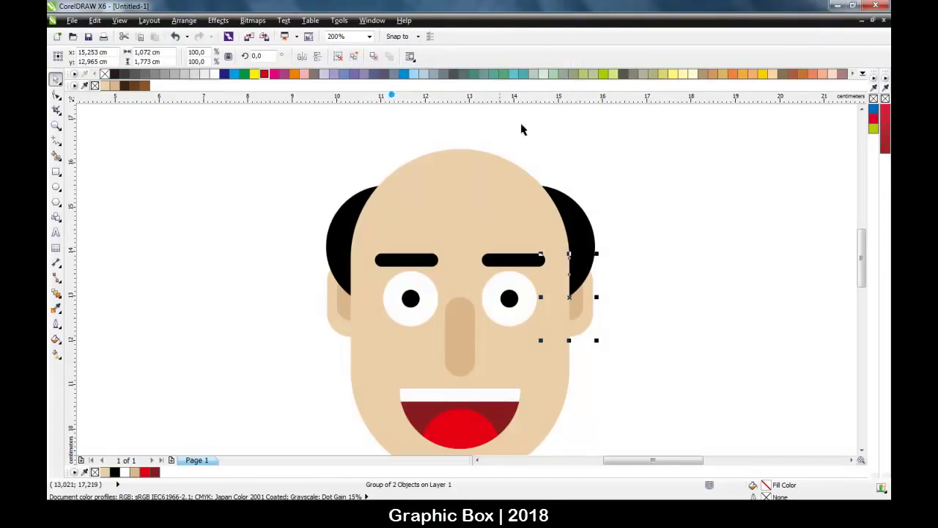
{"action": "left_click", "coordinate": [593, 186]}
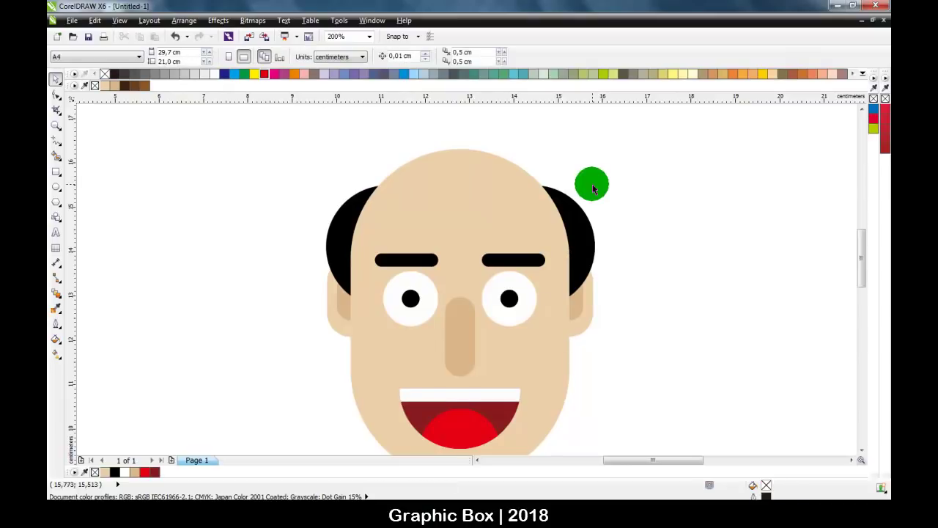
Draw a rectangle about 4.03 by 2.09 cm over the top of the head and fully round its corners.
{"action": "left_click", "coordinate": [56, 172]}
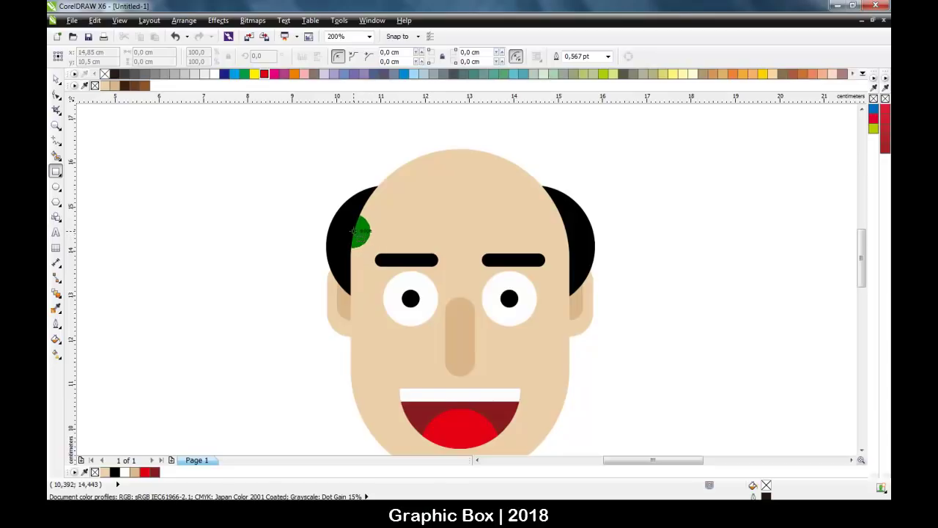
{"action": "left_click_drag", "start_coordinate": [353, 231], "coordinate": [533, 138]}
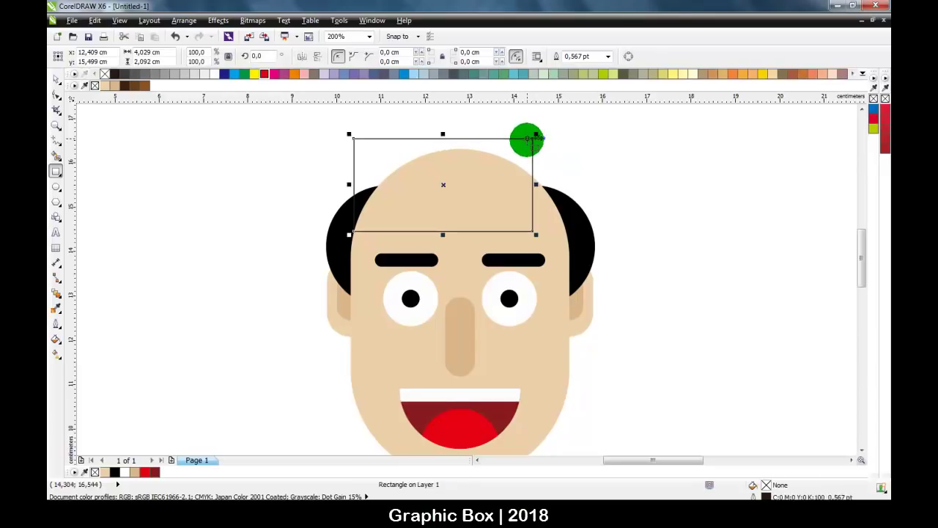
{"action": "left_click", "coordinate": [56, 94]}
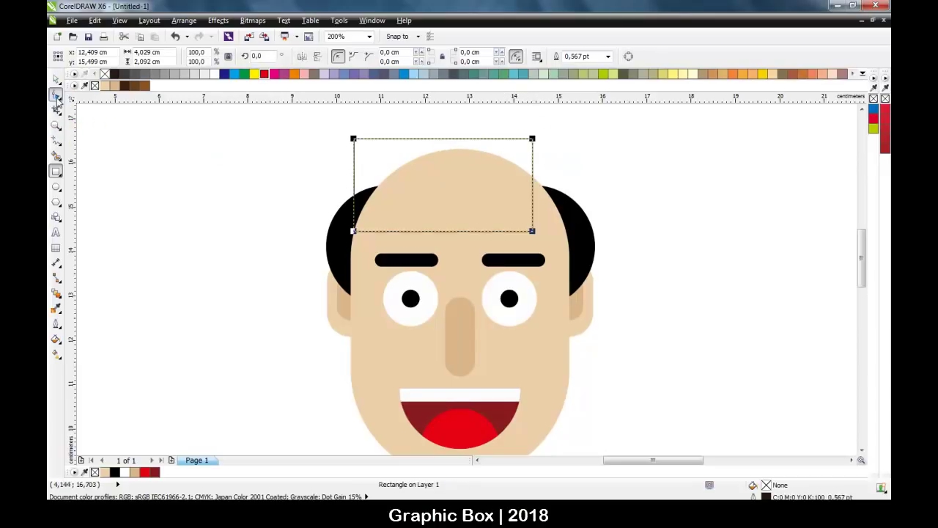
{"action": "left_click_drag", "start_coordinate": [354, 138], "coordinate": [419, 188]}
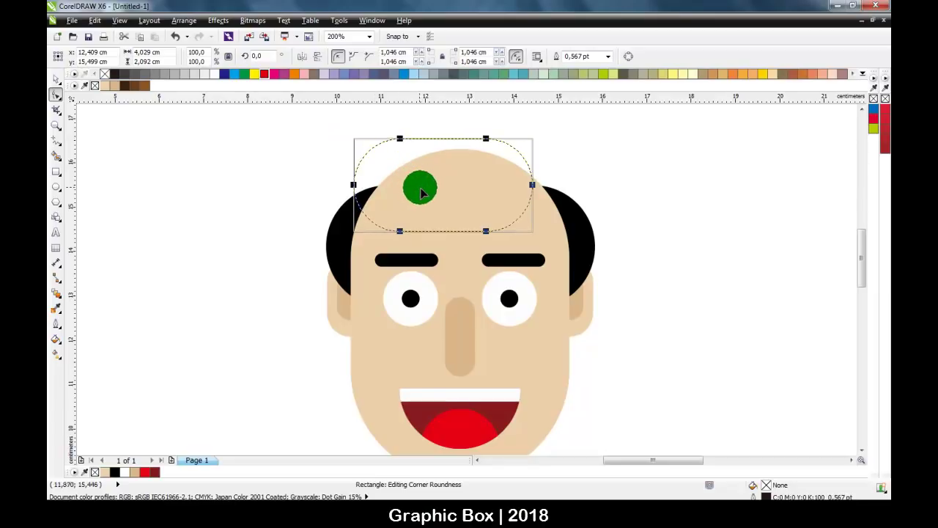
Square off the rounded rectangle's lower-left corner with a radius of 0 cm and fill the shape black.
{"action": "left_click", "coordinate": [57, 79]}
{"action": "left_click", "coordinate": [403, 61]}
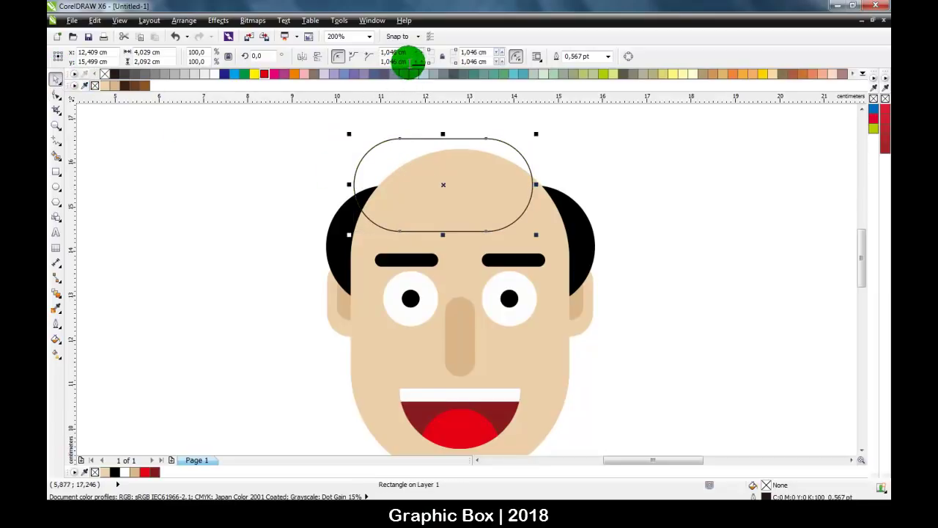
{"action": "type", "text": "0"}
{"action": "left_click", "coordinate": [368, 63]}
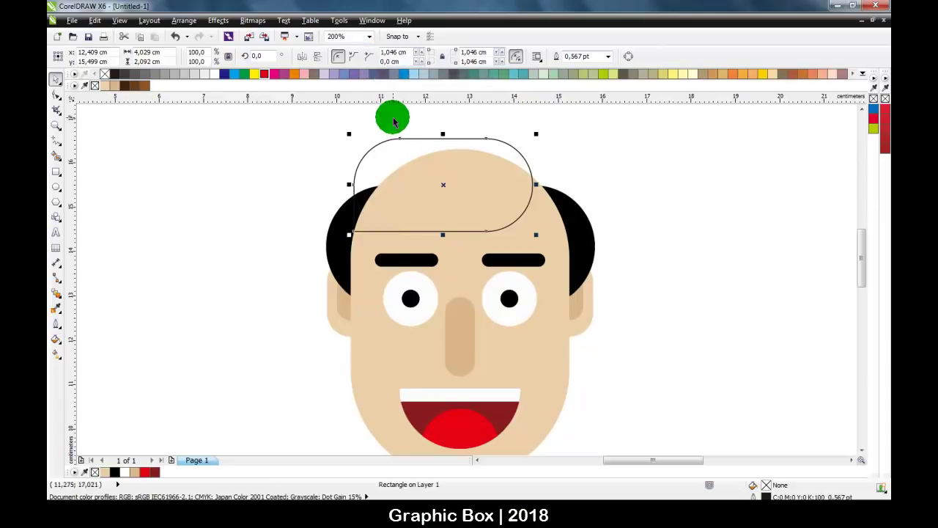
{"action": "left_click", "coordinate": [115, 473]}
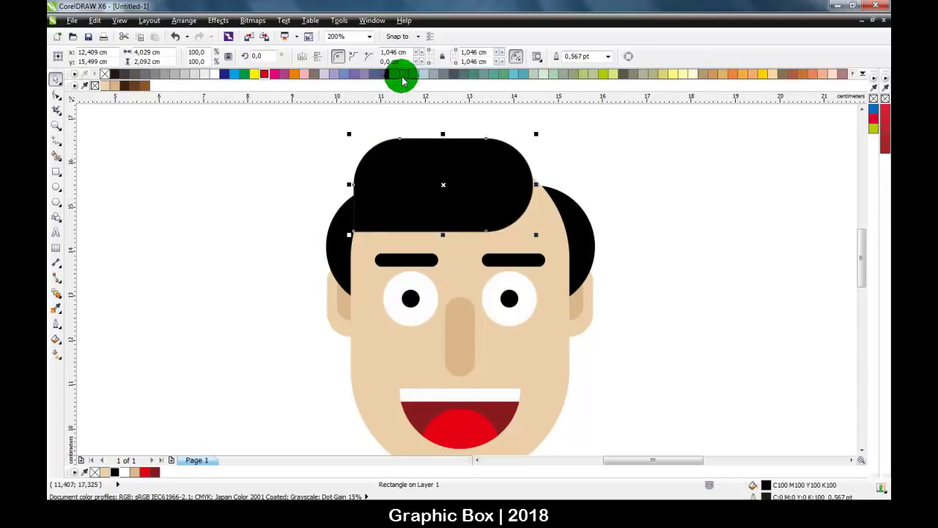
Try squaring off the hair shape's upper-left corner with a radius of 0 cm.
{"action": "double_click", "coordinate": [402, 52]}
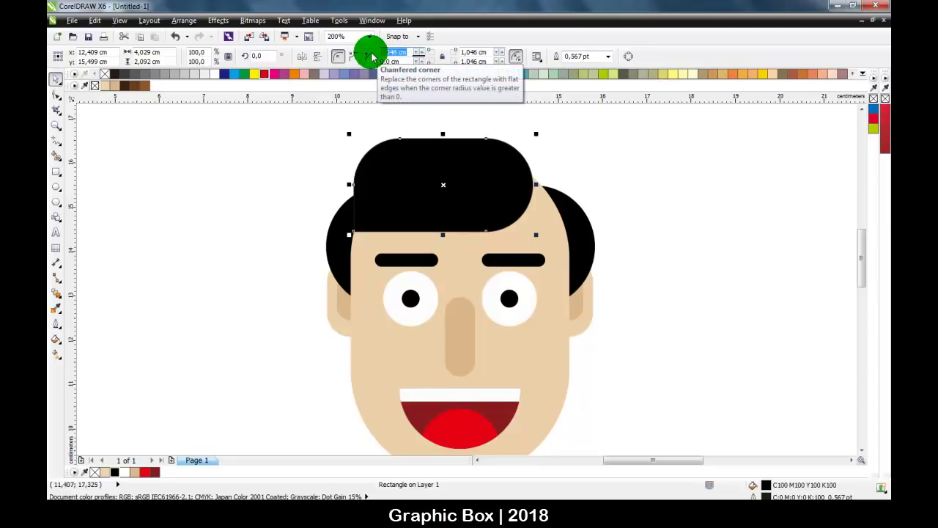
{"action": "type", "text": "0"}
{"action": "key", "text": "Return"}
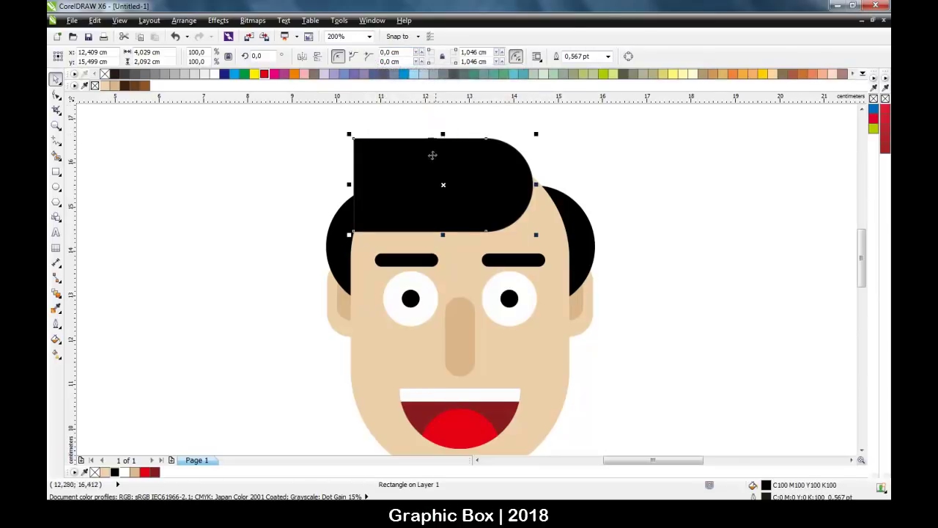
{"action": "scroll", "coordinate": [432, 155], "scroll_direction": "down", "scroll_amount": 1}
{"action": "scroll", "coordinate": [432, 140], "scroll_direction": "up", "scroll_amount": 1}
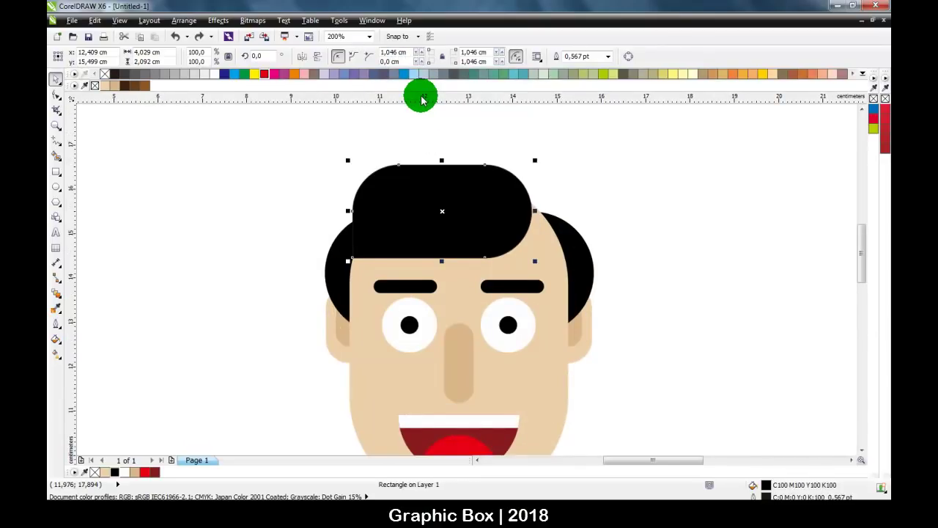
Set the hair shape's upper-right corner radius to 0 cm and enlarge the shape to about 4.54 by 2.36 cm.
{"action": "left_click", "coordinate": [474, 52]}
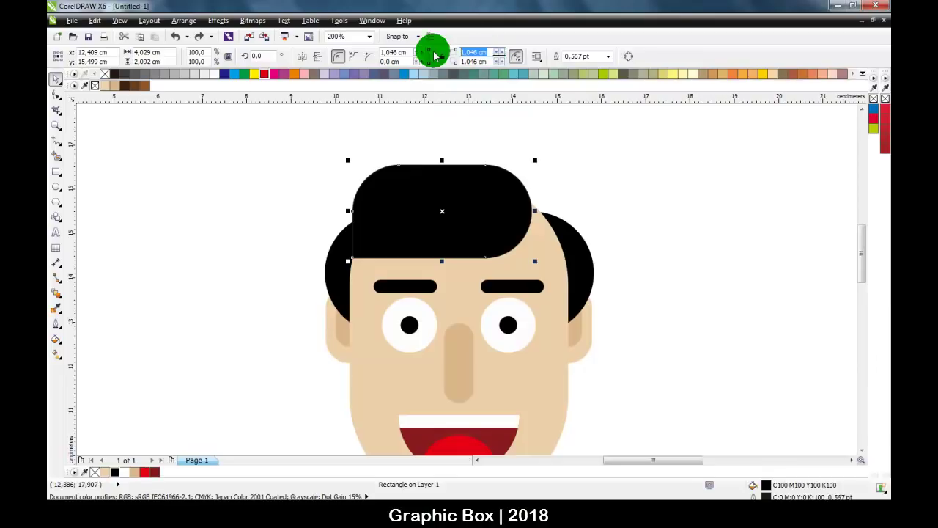
{"action": "type", "text": "0"}
{"action": "key", "text": "Return"}
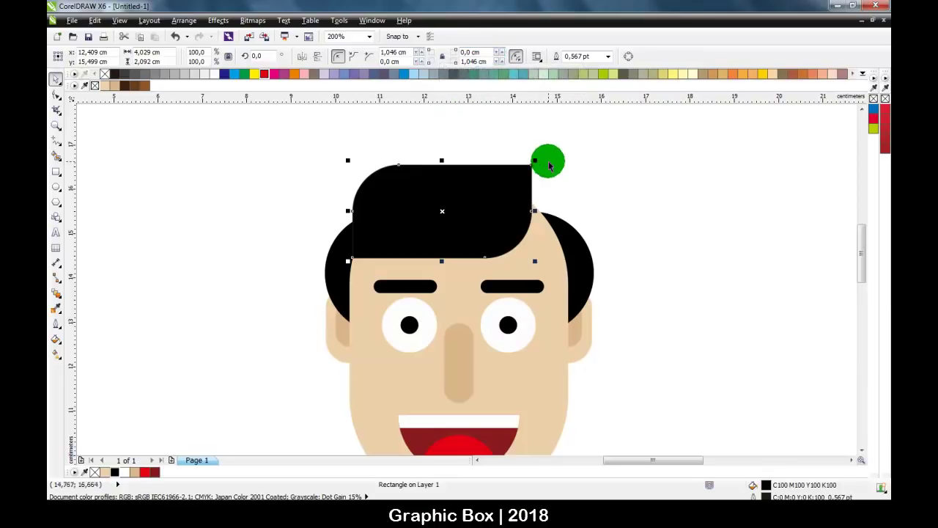
{"action": "left_click_drag", "start_coordinate": [534, 159], "coordinate": [559, 149]}
{"action": "key", "text": "Escape"}
{"action": "scroll", "coordinate": [534, 218], "scroll_direction": "down", "scroll_amount": 2}
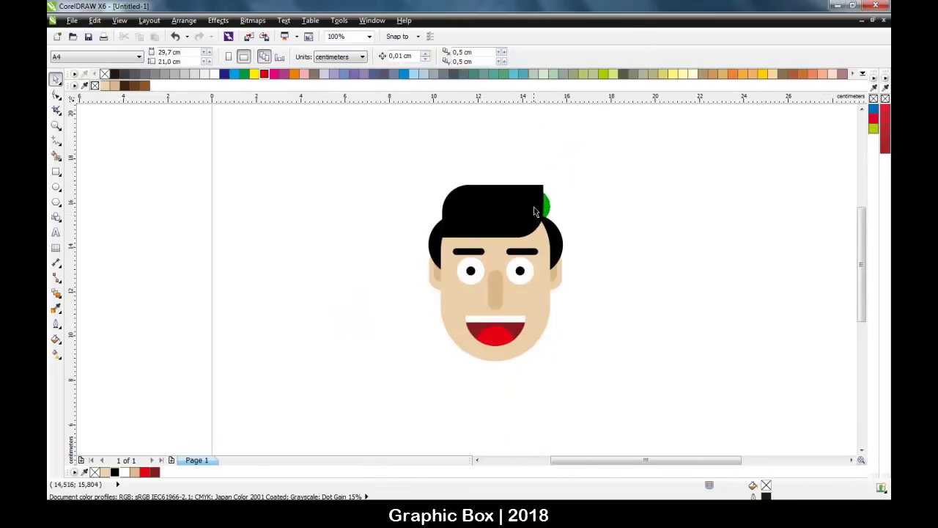
{"action": "scroll", "coordinate": [534, 212], "scroll_direction": "up", "scroll_amount": 2}
Draw a circle about 1.93 cm across over the hair shape's lower-right corner and fill it black with no outline.
{"action": "left_click", "coordinate": [472, 203]}
{"action": "left_click", "coordinate": [75, 172]}
{"action": "left_click", "coordinate": [63, 187]}
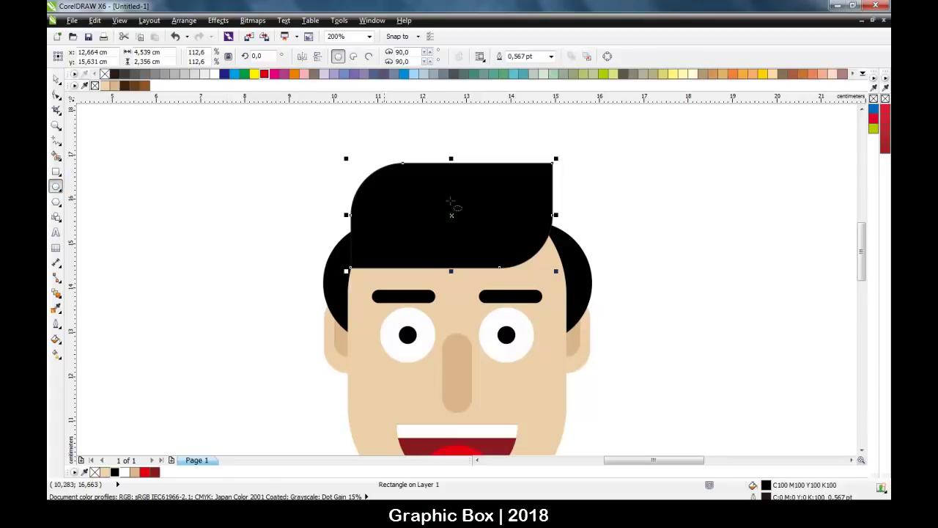
{"action": "left_click_drag", "start_coordinate": [497, 201], "coordinate": [581, 275]}
{"action": "key", "text": "space"}
{"action": "left_click_drag", "start_coordinate": [560, 219], "coordinate": [552, 215]}
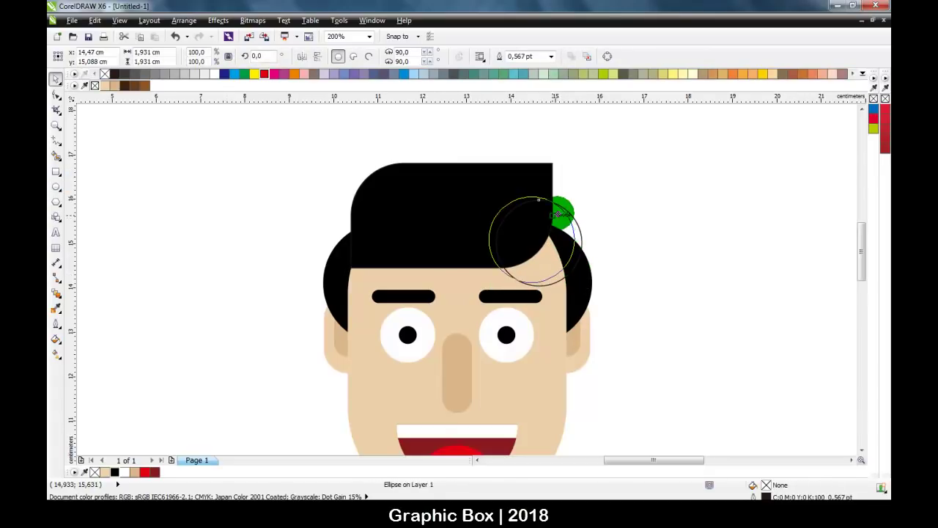
{"action": "left_click", "coordinate": [115, 472]}
{"action": "right_click", "coordinate": [94, 472]}
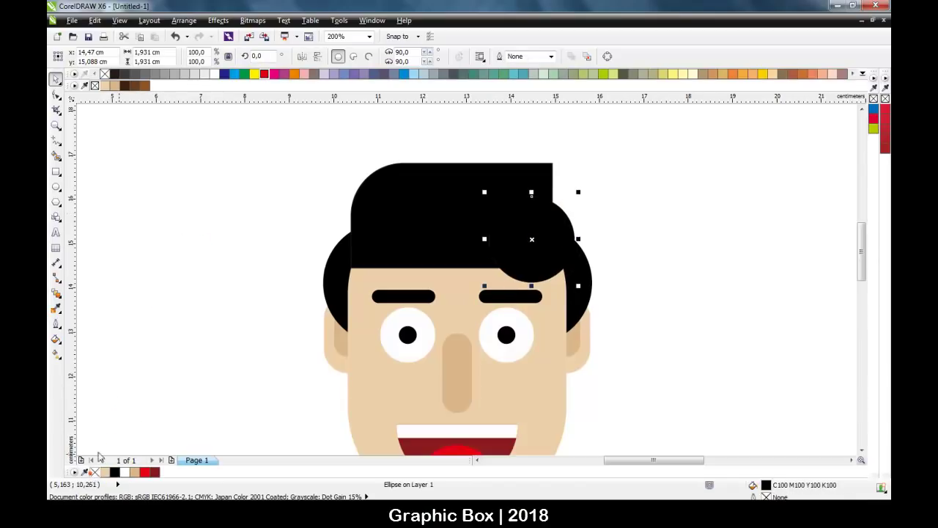
{"action": "left_click", "coordinate": [151, 342]}
{"action": "scroll", "coordinate": [497, 299], "scroll_direction": "down", "scroll_amount": 2}
{"action": "scroll", "coordinate": [496, 284], "scroll_direction": "up", "scroll_amount": 2}
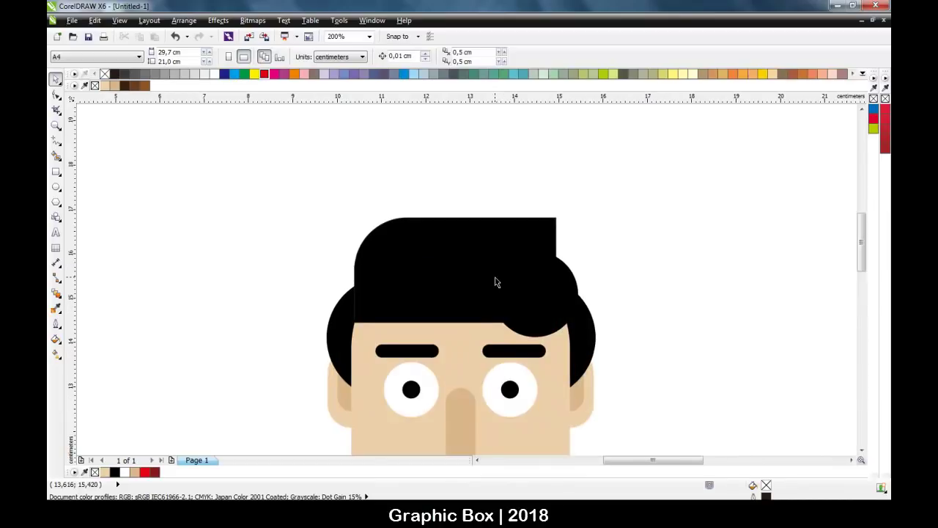
Enlarge the main hair shape towards its lower left to about 4.71 by 2.45 cm.
{"action": "left_click", "coordinate": [438, 296]}
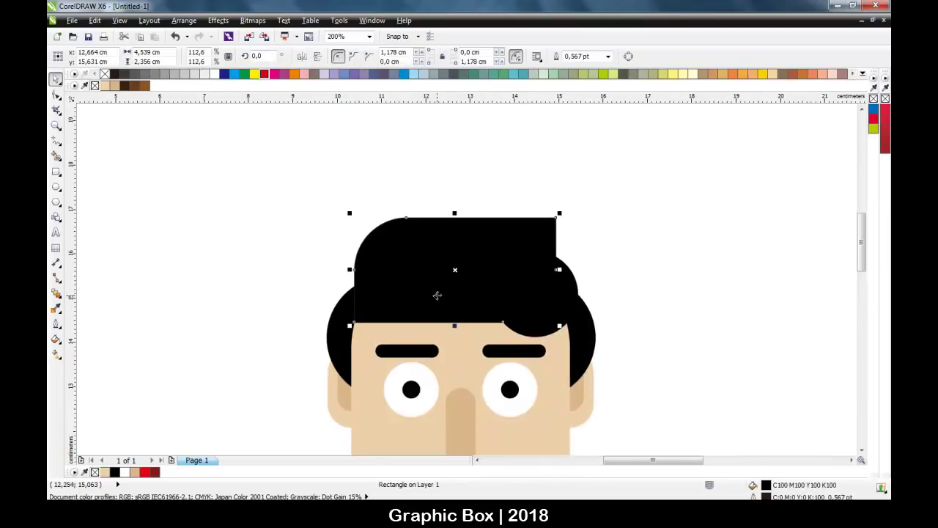
{"action": "mouse_move", "coordinate": [349, 327]}
{"action": "left_mouse_down"}
{"action": "mouse_move", "coordinate": [329, 329]}
{"action": "mouse_move", "coordinate": [342, 331]}
{"action": "left_mouse_up"}
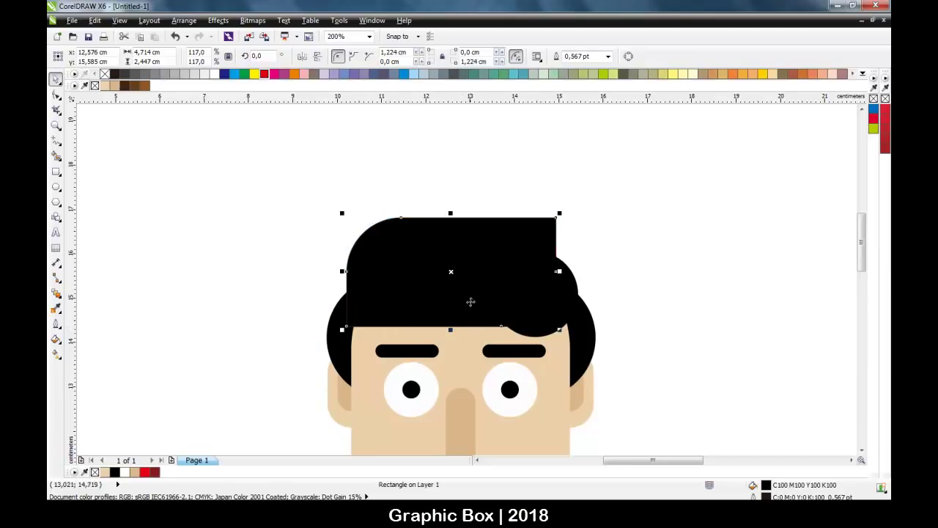
{"action": "left_click", "coordinate": [473, 178]}
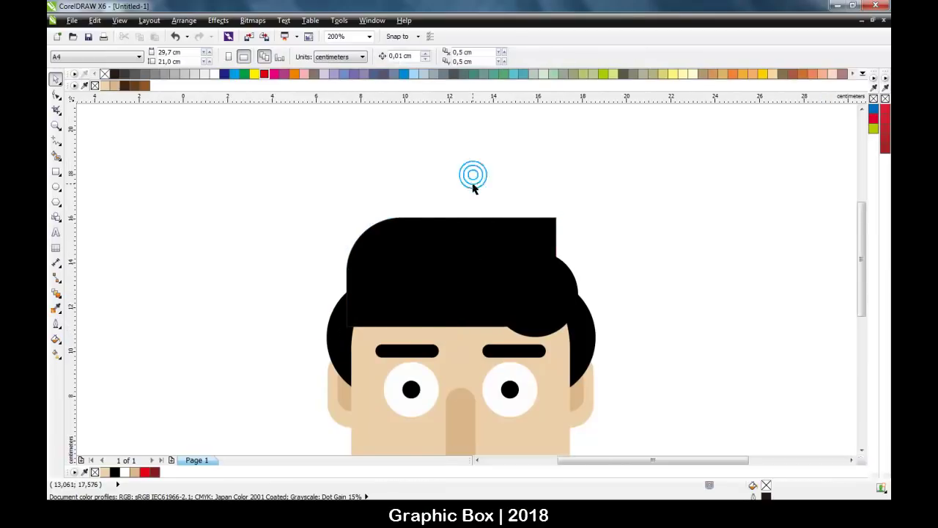
{"action": "scroll", "coordinate": [474, 178], "scroll_direction": "down", "scroll_amount": 1}
{"action": "scroll", "coordinate": [468, 205], "scroll_direction": "up", "scroll_amount": 1}
Copy the main hair shape, rotate the copy 90 degrees and place it upright over the hair's right end.
{"action": "left_click_drag", "start_coordinate": [483, 231], "coordinate": [555, 191]}
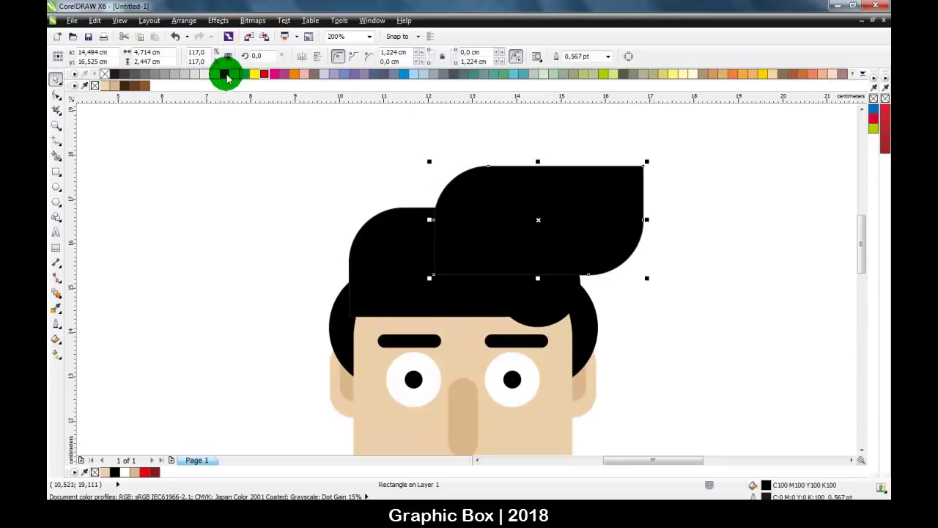
{"action": "left_click", "coordinate": [255, 55]}
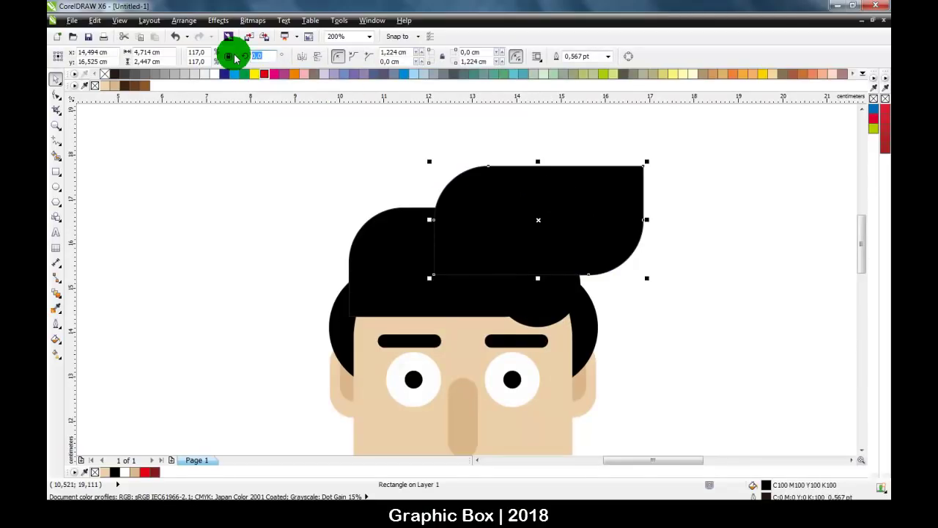
{"action": "type", "text": "90"}
{"action": "key", "text": "Return"}
{"action": "left_click_drag", "start_coordinate": [558, 260], "coordinate": [542, 249]}
{"action": "scroll", "coordinate": [530, 212], "scroll_direction": "down", "scroll_amount": 1}
{"action": "scroll", "coordinate": [496, 181], "scroll_direction": "up", "scroll_amount": 1}
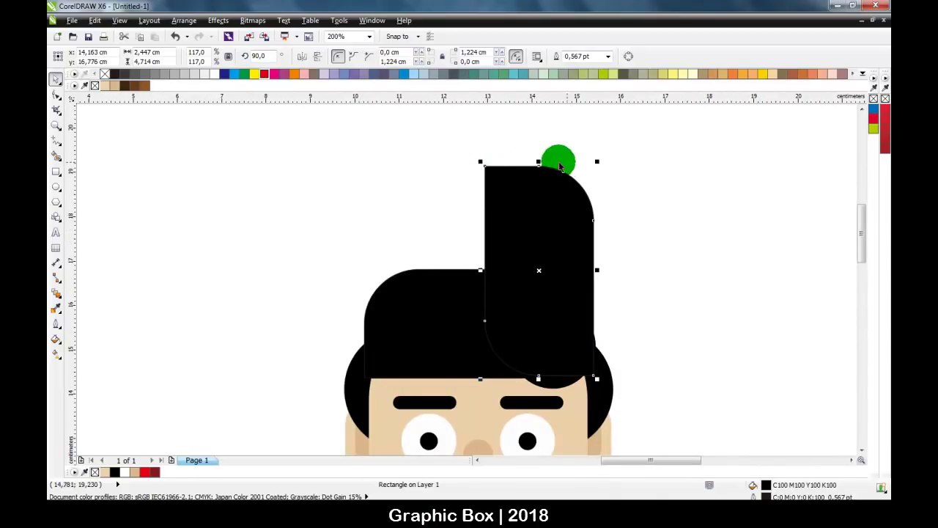
Shrink the upright hair tuft to about 1.51 by 2.91 cm and mirror it horizontally.
{"action": "left_click_drag", "start_coordinate": [480, 162], "coordinate": [525, 221]}
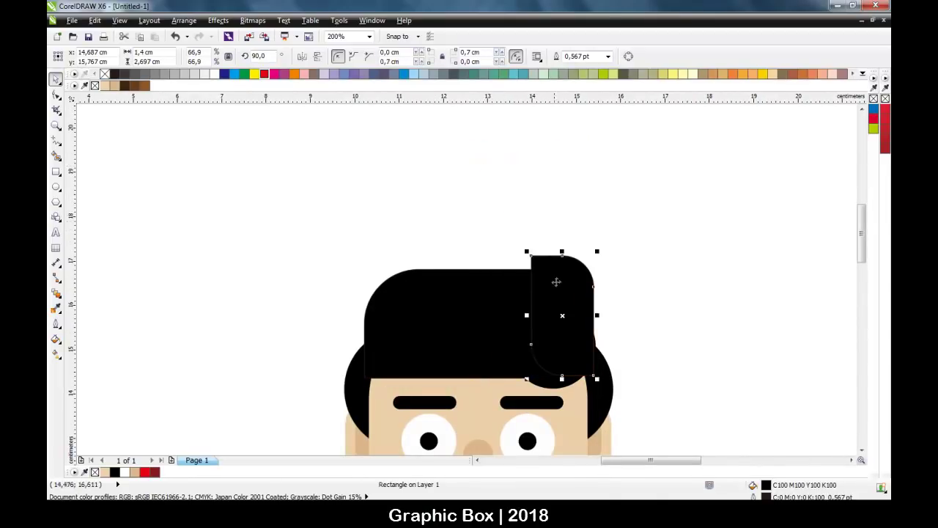
{"action": "left_click_drag", "start_coordinate": [563, 279], "coordinate": [560, 276]}
{"action": "left_click_drag", "start_coordinate": [591, 246], "coordinate": [595, 237]}
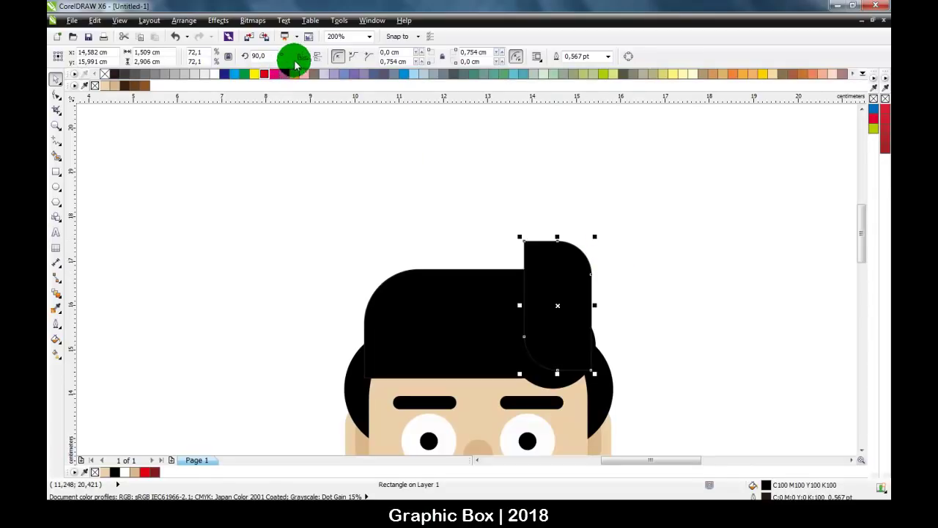
{"action": "scroll", "coordinate": [574, 246], "scroll_direction": "down", "scroll_amount": 1}
{"action": "scroll", "coordinate": [583, 266], "scroll_direction": "up", "scroll_amount": 1}
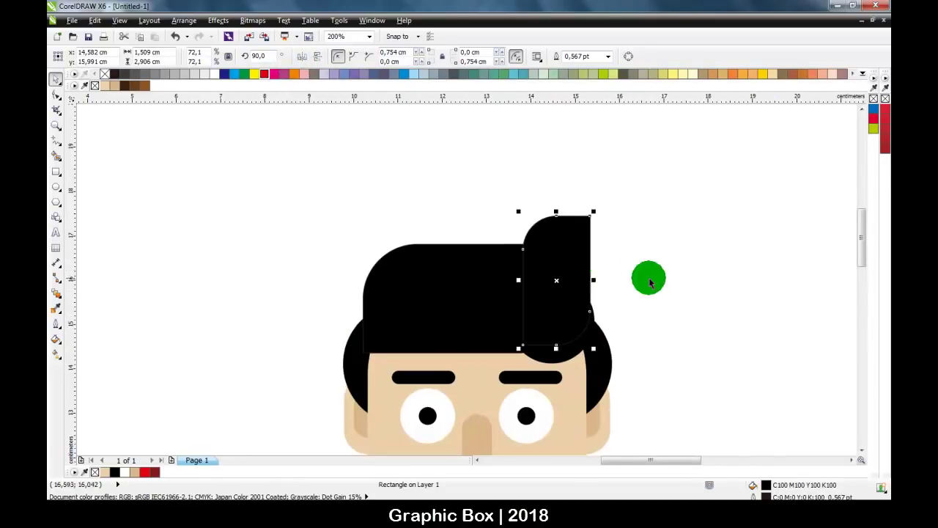
{"action": "left_click", "coordinate": [648, 278]}
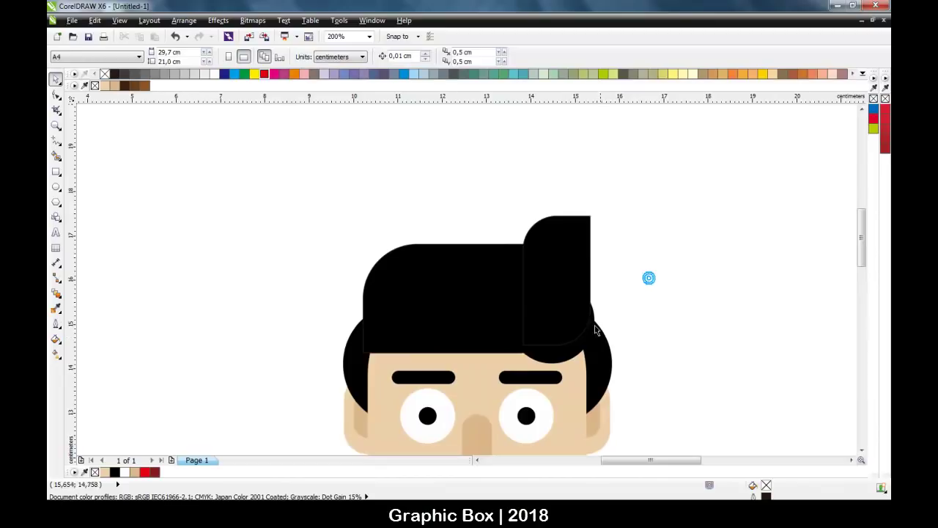
Enlarge the hair tuft to about 1.66 by 3.2 cm and enlarge the main hair shape slightly.
{"action": "left_click", "coordinate": [558, 282]}
{"action": "left_click_drag", "start_coordinate": [520, 210], "coordinate": [481, 203]}
{"action": "left_click", "coordinate": [497, 255]}
{"action": "mouse_move", "coordinate": [470, 239]}
{"action": "left_mouse_down"}
{"action": "mouse_move", "coordinate": [472, 247]}
{"action": "mouse_move", "coordinate": [465, 226]}
{"action": "left_mouse_up"}
{"action": "left_click", "coordinate": [495, 205]}
{"action": "scroll", "coordinate": [495, 204], "scroll_direction": "down", "scroll_amount": 1}
{"action": "left_click", "coordinate": [358, 170]}
{"action": "left_click_drag", "start_coordinate": [357, 170], "coordinate": [493, 219]}
{"action": "scroll", "coordinate": [521, 230], "scroll_direction": "up", "scroll_amount": 1}
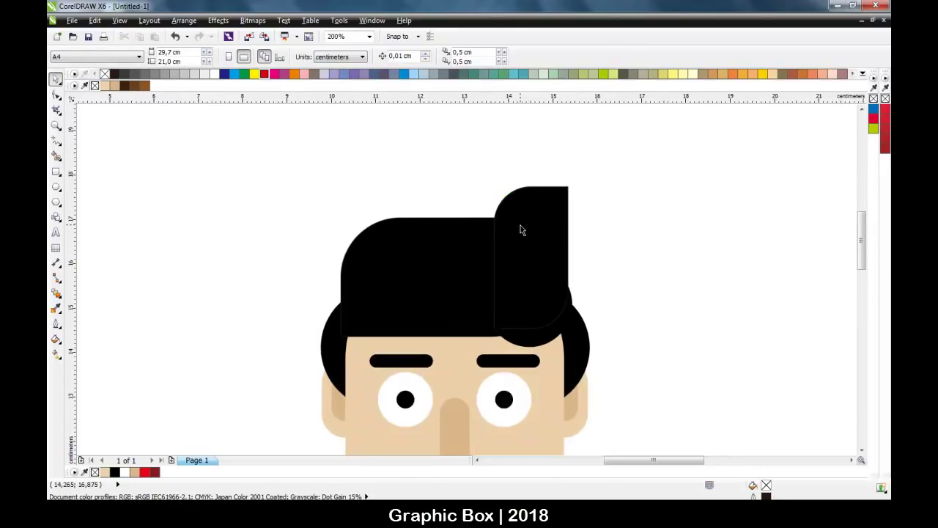
Nudge the hair tuft slightly up and left, and enlarge the black circle beneath it towards its upper left.
{"action": "left_click", "coordinate": [527, 213]}
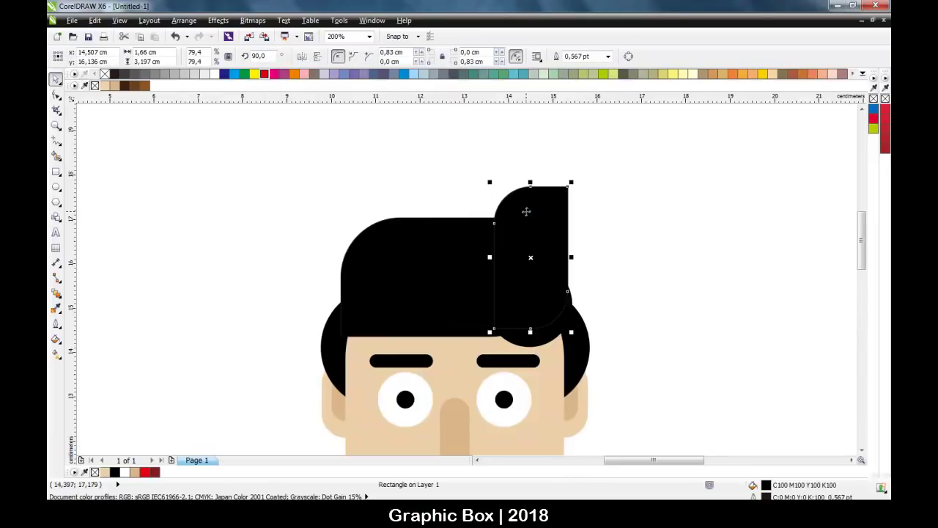
{"action": "left_click_drag", "start_coordinate": [527, 212], "coordinate": [526, 210]}
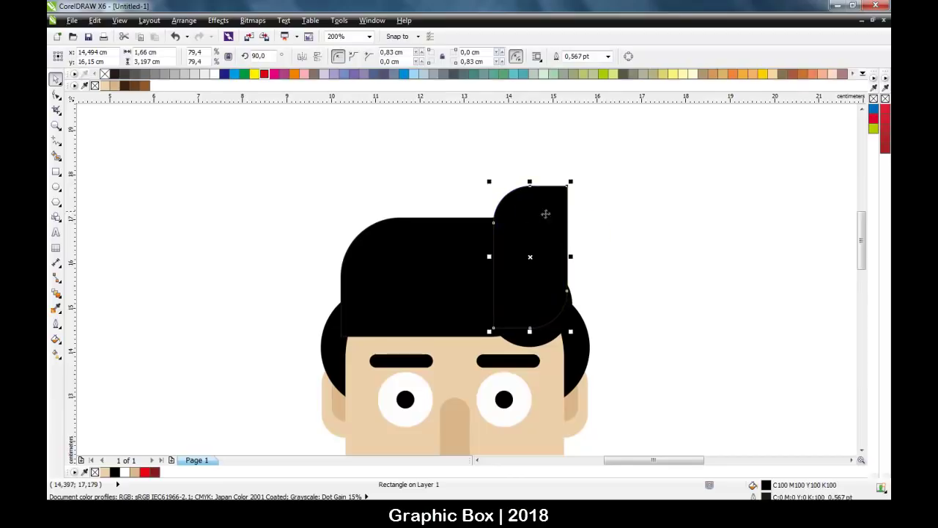
{"action": "left_click", "coordinate": [600, 237]}
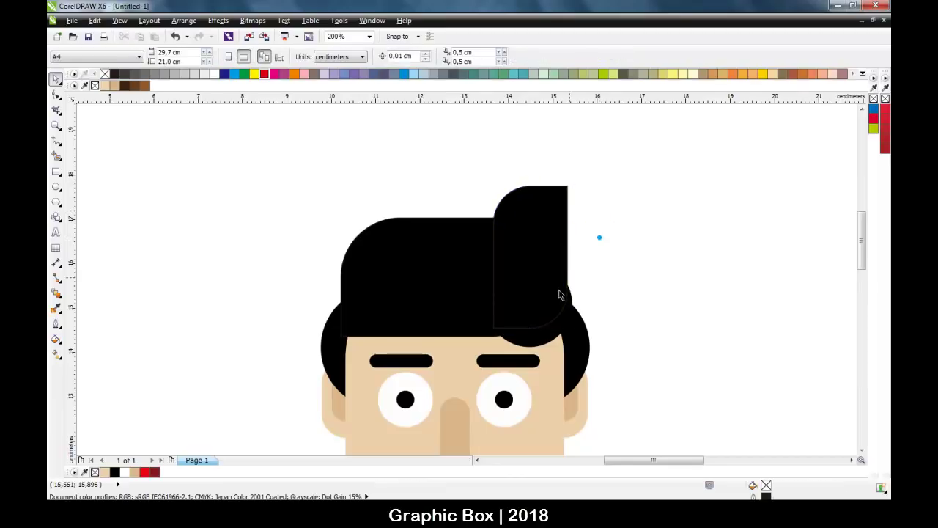
{"action": "left_click", "coordinate": [536, 347]}
{"action": "left_click_drag", "start_coordinate": [483, 258], "coordinate": [462, 236]}
{"action": "left_click", "coordinate": [475, 213]}
Select all the head and hair shapes and group them.
{"action": "scroll", "coordinate": [518, 201], "scroll_direction": "down", "scroll_amount": 2}
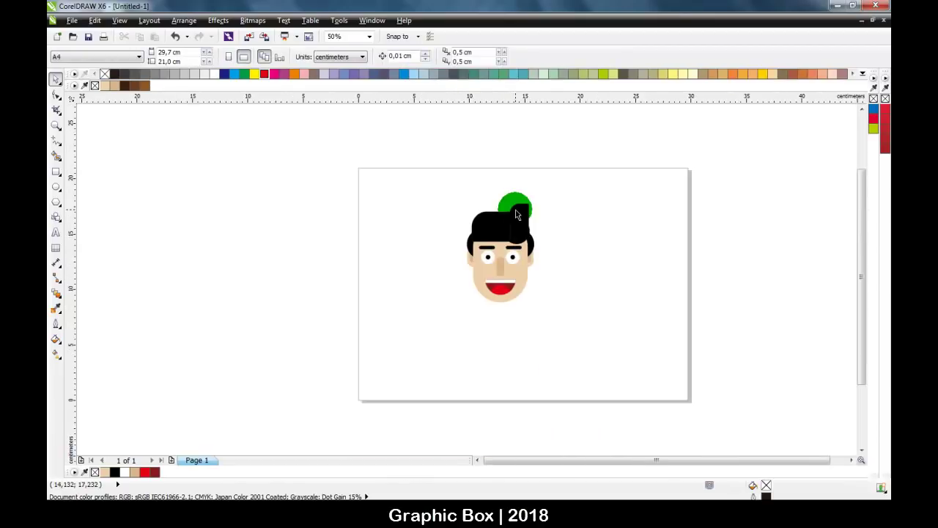
{"action": "scroll", "coordinate": [509, 232], "scroll_direction": "up", "scroll_amount": 1}
{"action": "left_click_drag", "start_coordinate": [388, 164], "coordinate": [633, 388]}
{"action": "left_click", "coordinate": [359, 53]}
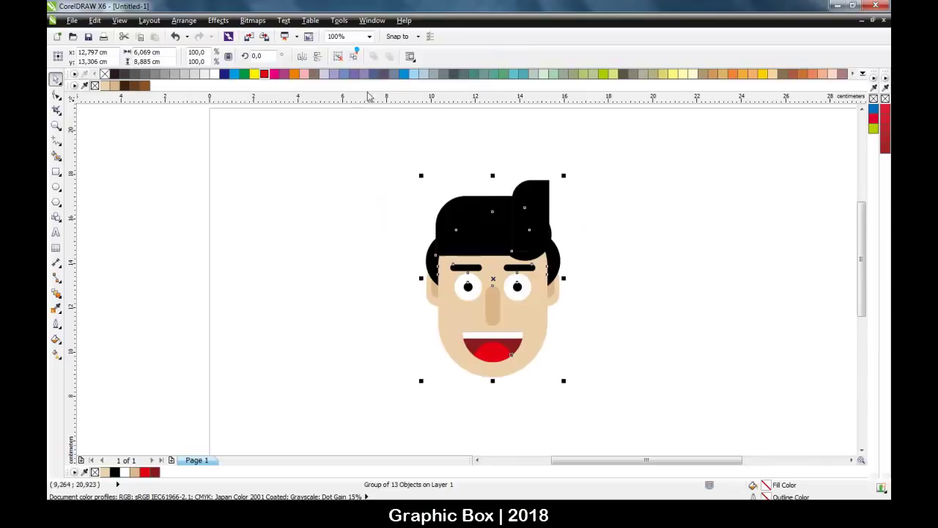
{"action": "left_click", "coordinate": [380, 144]}
{"action": "scroll", "coordinate": [527, 257], "scroll_direction": "down", "scroll_amount": 1}
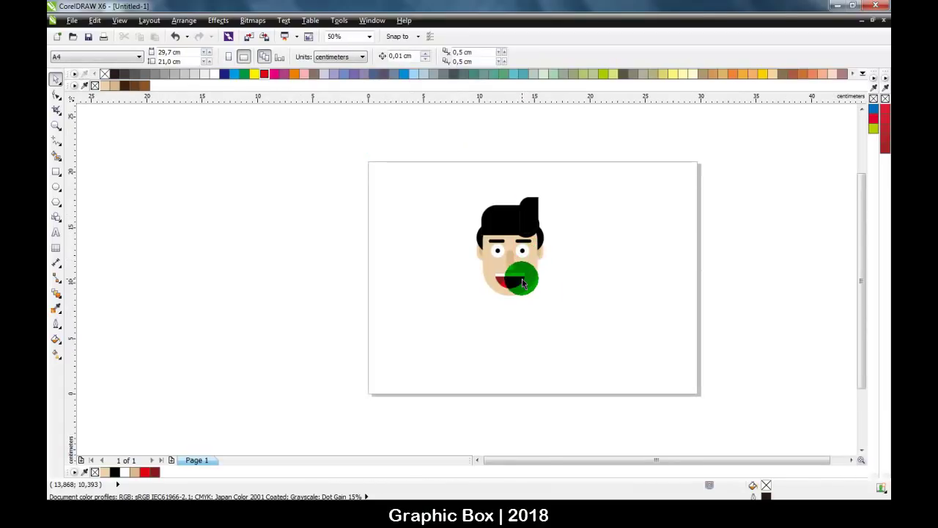
Draw a neck rectangle about 1.8 by 2.43 cm, centred below the mouth and overlapping the chin.
{"action": "scroll", "coordinate": [522, 279], "scroll_direction": "up", "scroll_amount": 1}
{"action": "left_click", "coordinate": [56, 171]}
{"action": "left_click_drag", "start_coordinate": [479, 299], "coordinate": [518, 352]}
{"action": "left_click", "coordinate": [57, 80]}
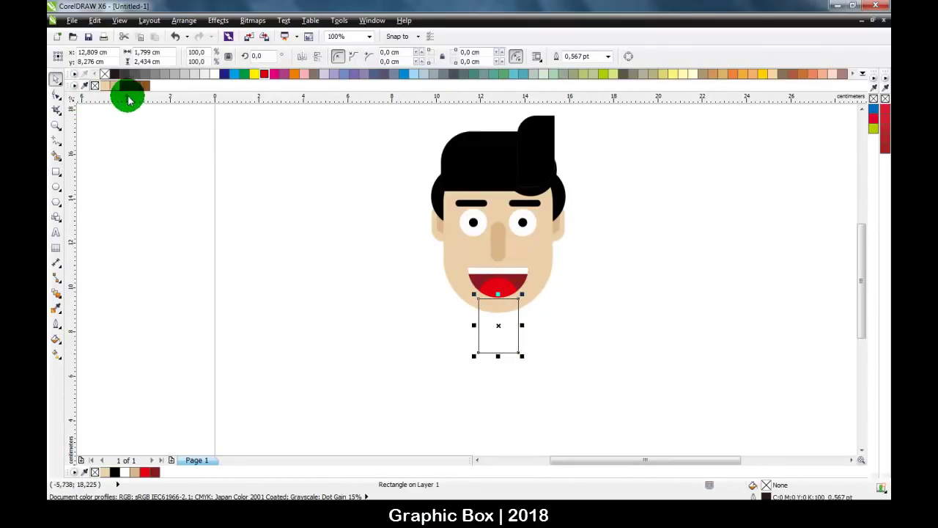
Fill the neck with the darker skin tone, remove its outline, and shift it slightly up behind the head.
{"action": "left_click", "coordinate": [116, 87]}
{"action": "right_click", "coordinate": [94, 85]}
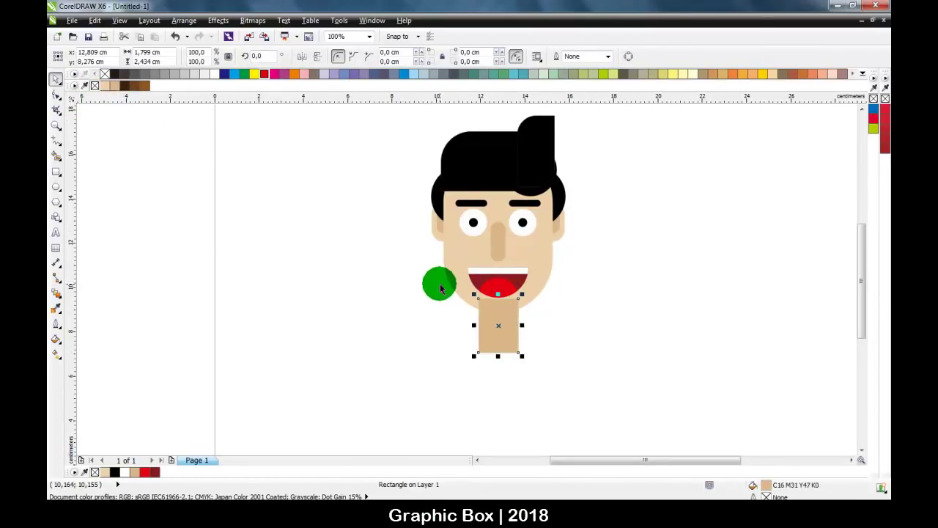
{"action": "left_click_drag", "start_coordinate": [443, 288], "coordinate": [500, 288]}
{"action": "scroll", "coordinate": [501, 342], "scroll_direction": "up", "scroll_amount": 2}
{"action": "scroll", "coordinate": [500, 288], "scroll_direction": "down", "scroll_amount": 3}
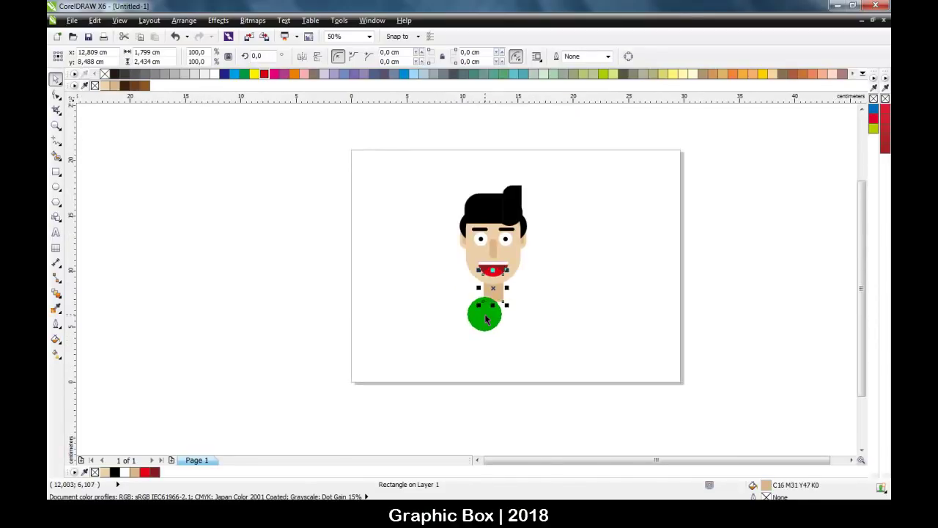
Draw a torso rectangle about 6.99 by 7.89 cm, centred under the head and overlapping the lower part of the neck.
{"action": "scroll", "coordinate": [482, 314], "scroll_direction": "up", "scroll_amount": 1}
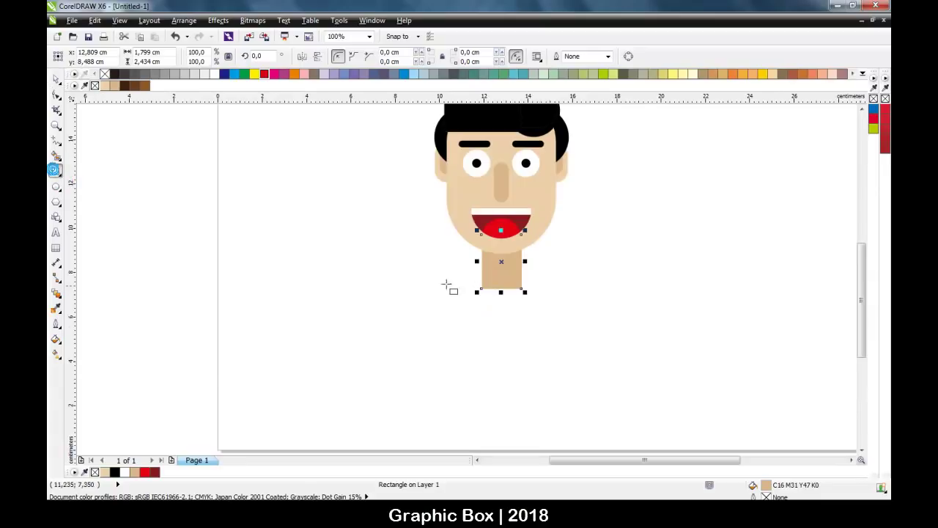
{"action": "left_click_drag", "start_coordinate": [424, 274], "coordinate": [579, 393]}
{"action": "key", "text": "space"}
{"action": "left_click", "coordinate": [518, 209], "text": "shift"}
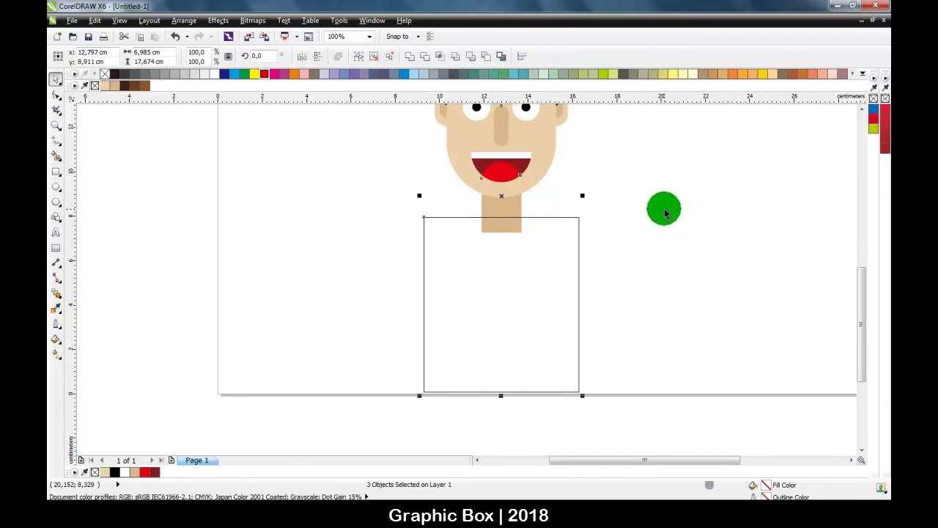
{"action": "left_click", "coordinate": [579, 265]}
{"action": "left_click_drag", "start_coordinate": [560, 248], "coordinate": [560, 240]}
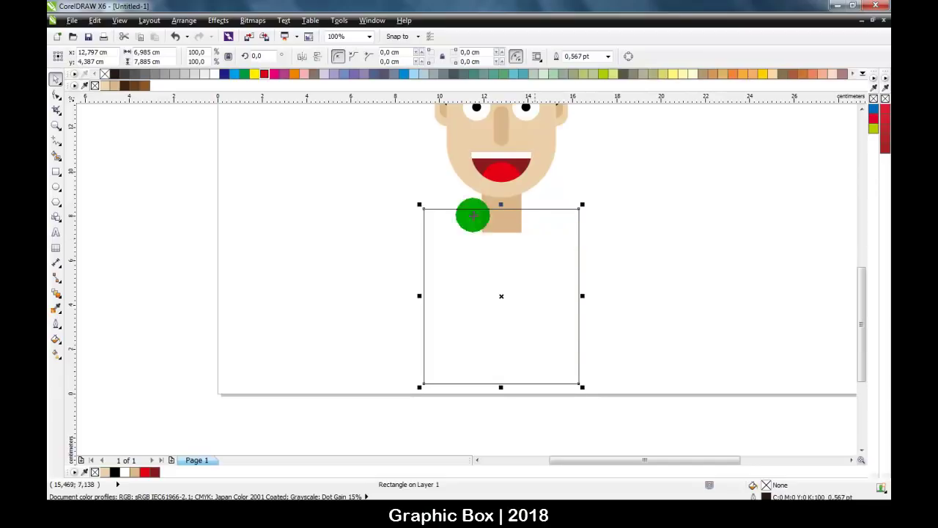
Round the torso's corners to a radius of about 2.14 cm, fill it dark red and remove its outline.
{"action": "left_click", "coordinate": [58, 97]}
{"action": "left_click", "coordinate": [423, 211]}
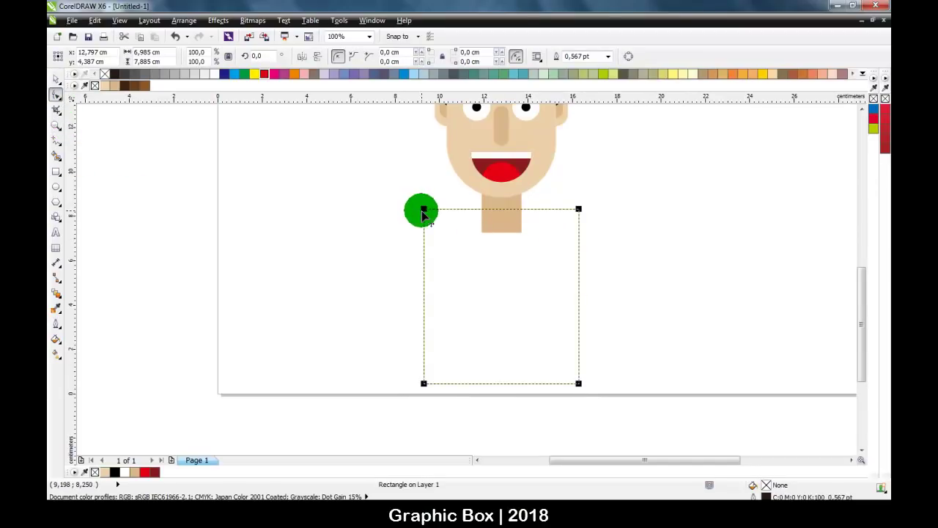
{"action": "left_click_drag", "start_coordinate": [442, 231], "coordinate": [471, 247]}
{"action": "key", "text": "space"}
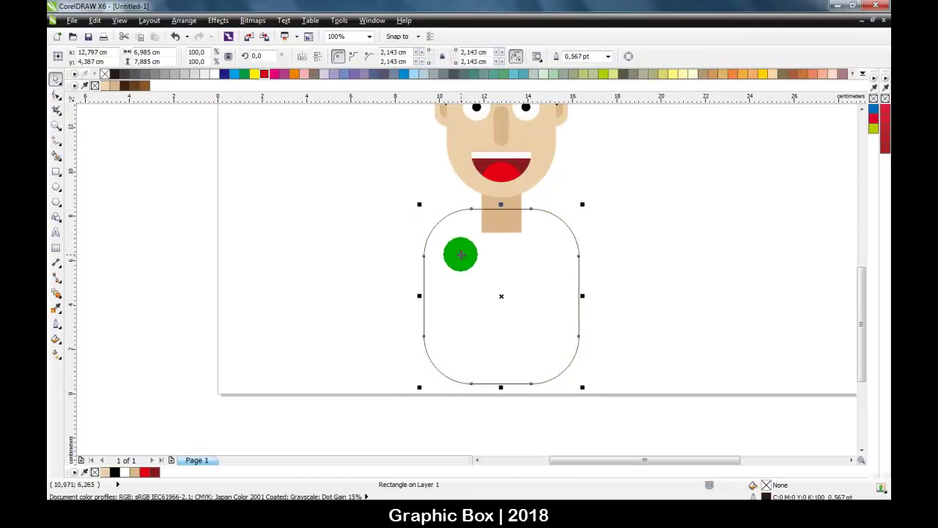
{"action": "left_click_drag", "start_coordinate": [269, 79], "coordinate": [325, 98]}
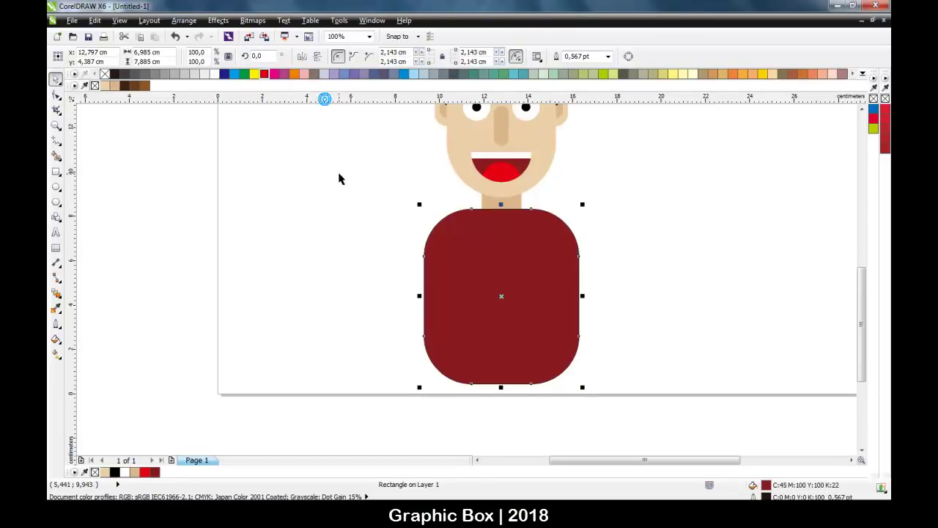
{"action": "left_click", "coordinate": [296, 177]}
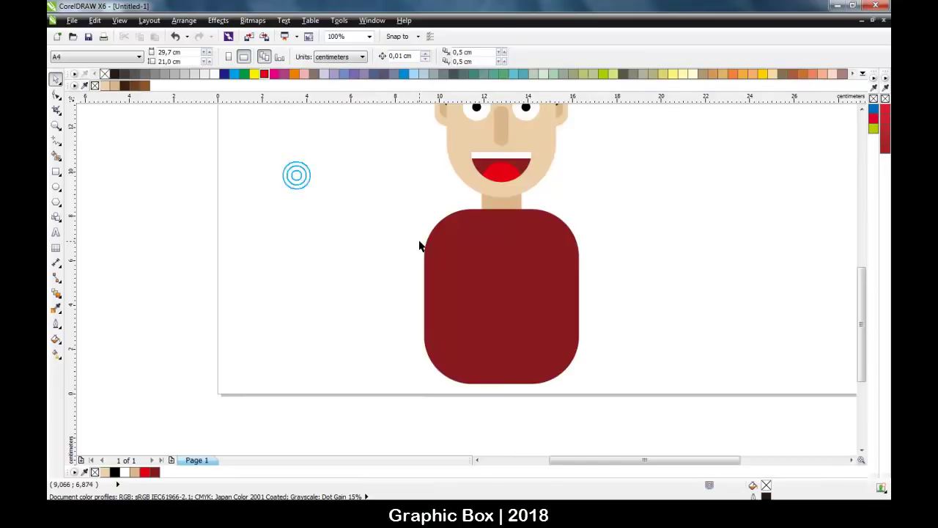
Draw an arm rectangle about 1.93 by 7.59 cm just left of the torso and round its ends fully.
{"action": "scroll", "coordinate": [418, 242], "scroll_direction": "down", "scroll_amount": 1}
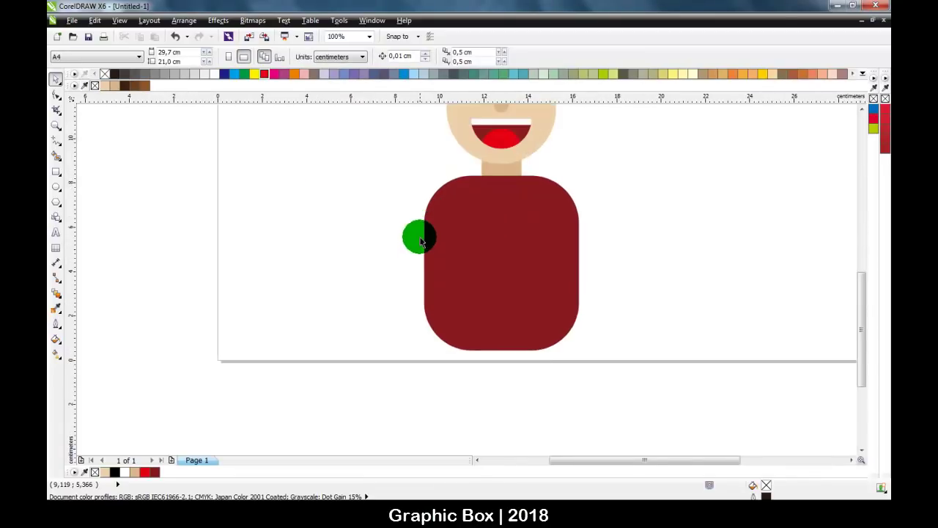
{"action": "left_click", "coordinate": [55, 174]}
{"action": "left_click_drag", "start_coordinate": [379, 188], "coordinate": [422, 356]}
{"action": "left_click", "coordinate": [57, 96]}
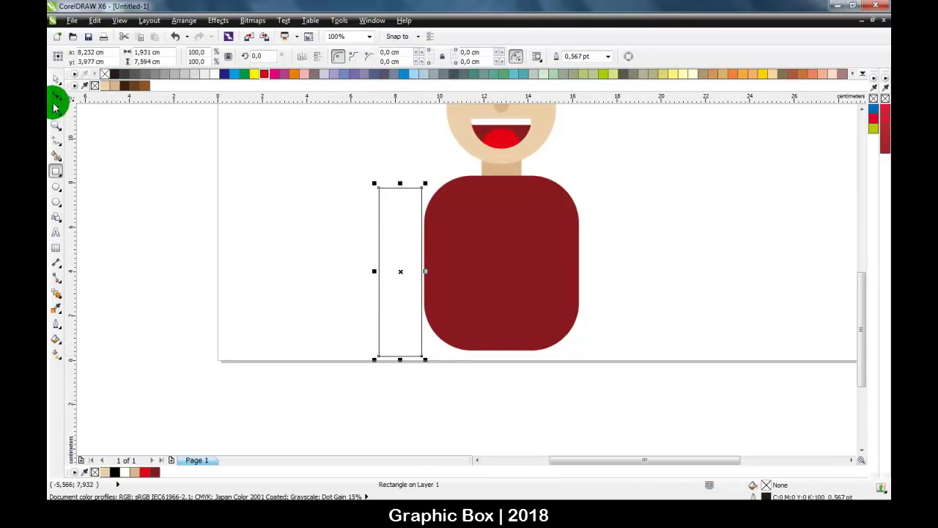
{"action": "left_click_drag", "start_coordinate": [398, 207], "coordinate": [404, 211]}
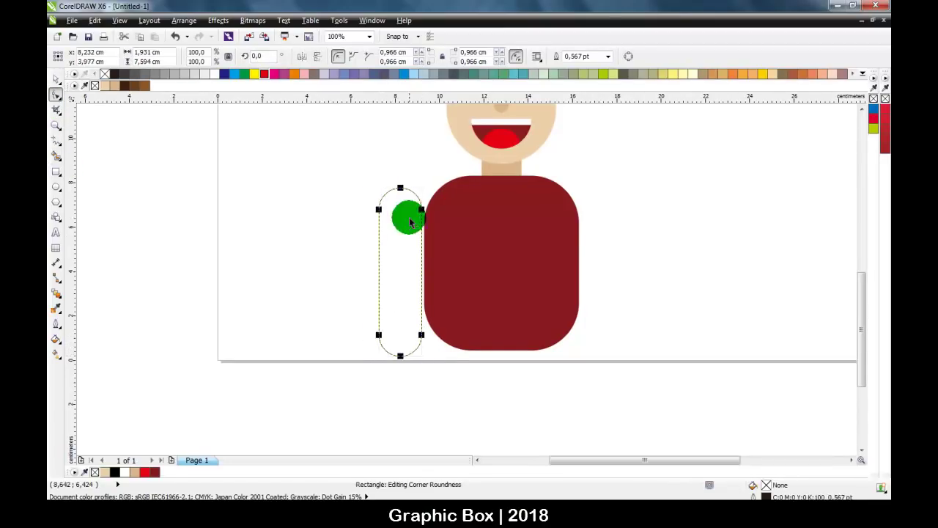
Fill the arm with the light skin tone without outline, place it over the torso's left edge and align their tops.
{"action": "key", "text": "space"}
{"action": "left_click", "coordinate": [104, 86]}
{"action": "left_click_drag", "start_coordinate": [394, 252], "coordinate": [421, 236]}
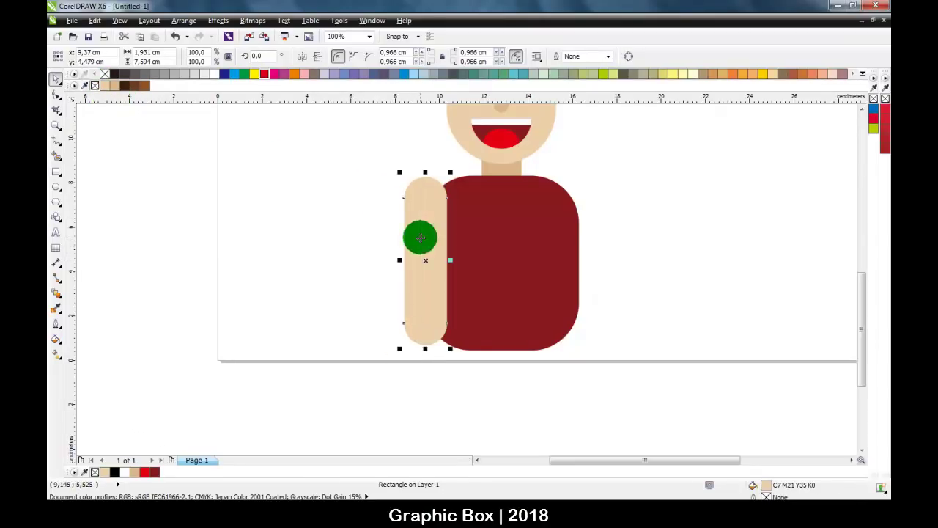
{"action": "left_click", "coordinate": [481, 209], "text": "shift"}
{"action": "left_click", "coordinate": [462, 153]}
{"action": "left_click", "coordinate": [438, 213]}
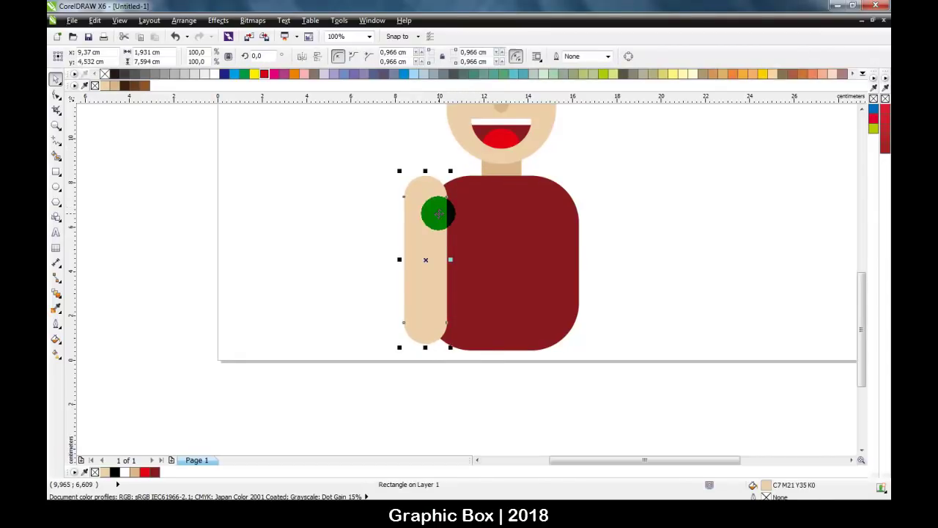
Send the left arm behind the torso in the stacking order.
{"action": "right_click", "coordinate": [438, 213]}
{"action": "left_click", "coordinate": [184, 21]}
{"action": "left_click", "coordinate": [308, 86]}
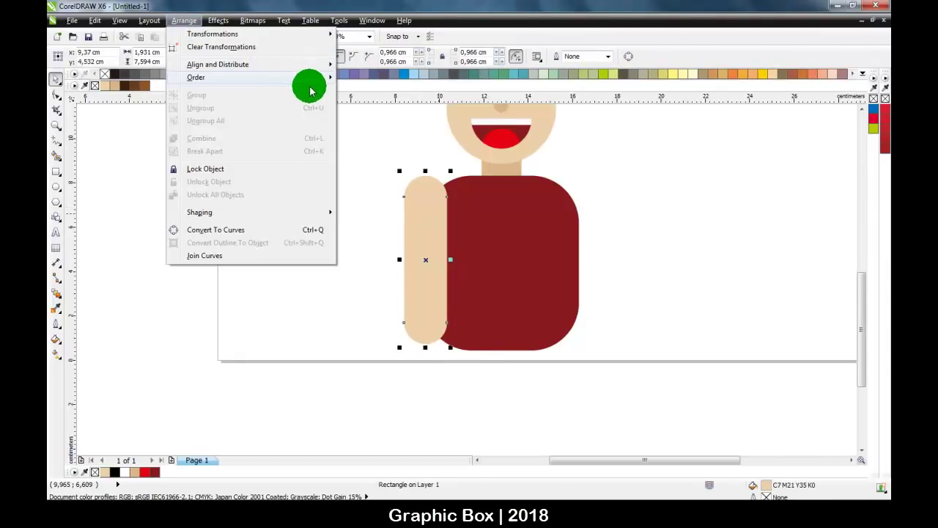
{"action": "left_click", "coordinate": [416, 90]}
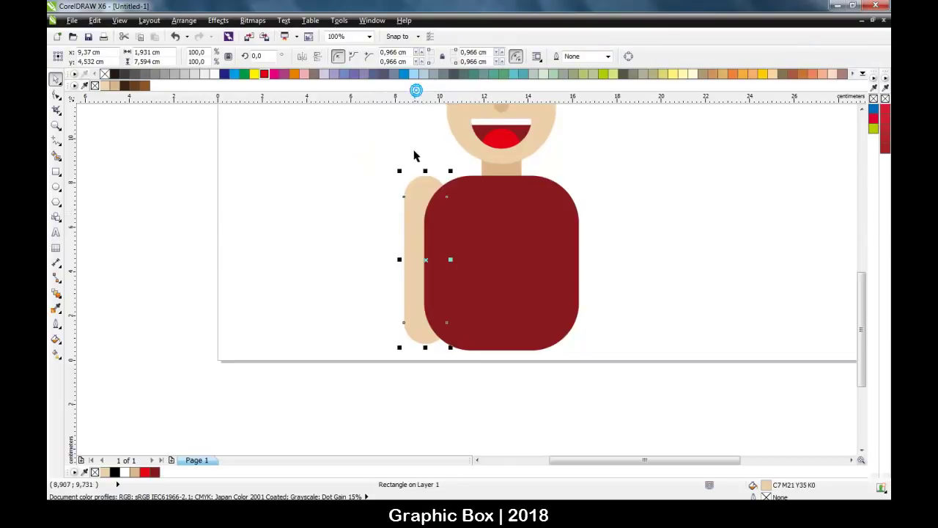
{"action": "left_click", "coordinate": [414, 155]}
Copy the arm to the torso's right edge and send the copy behind the torso.
{"action": "scroll", "coordinate": [482, 199], "scroll_direction": "down", "scroll_amount": 2}
{"action": "scroll", "coordinate": [488, 153], "scroll_direction": "up", "scroll_amount": 2}
{"action": "left_click_drag", "start_coordinate": [388, 268], "coordinate": [540, 331]}
{"action": "key", "text": "shift+Page_Down"}
{"action": "left_click", "coordinate": [559, 306]}
{"action": "left_click", "coordinate": [606, 284]}
Reduce the torso's corner rounding to about half with the Shape tool.
{"action": "left_click", "coordinate": [468, 289]}
{"action": "key", "text": "F10"}
{"action": "left_click", "coordinate": [434, 253]}
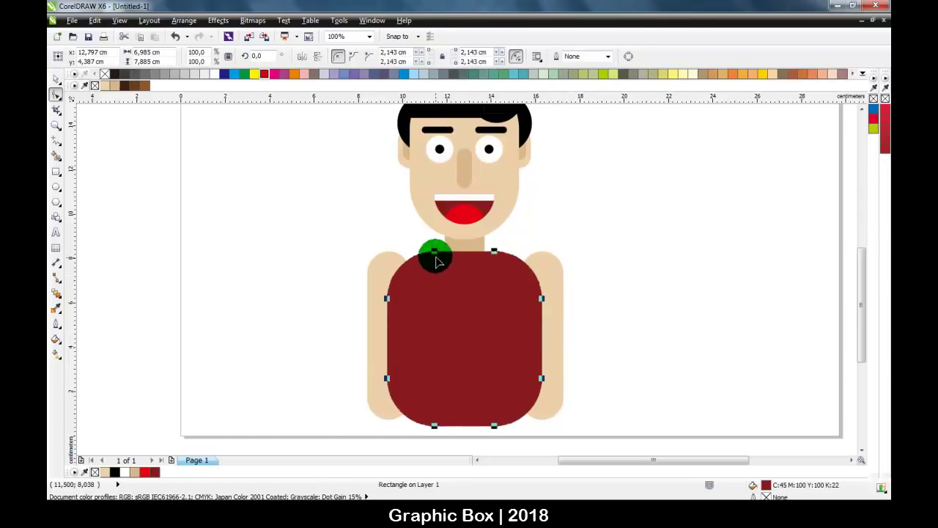
{"action": "left_click_drag", "start_coordinate": [435, 253], "coordinate": [413, 254]}
{"action": "key", "text": "space"}
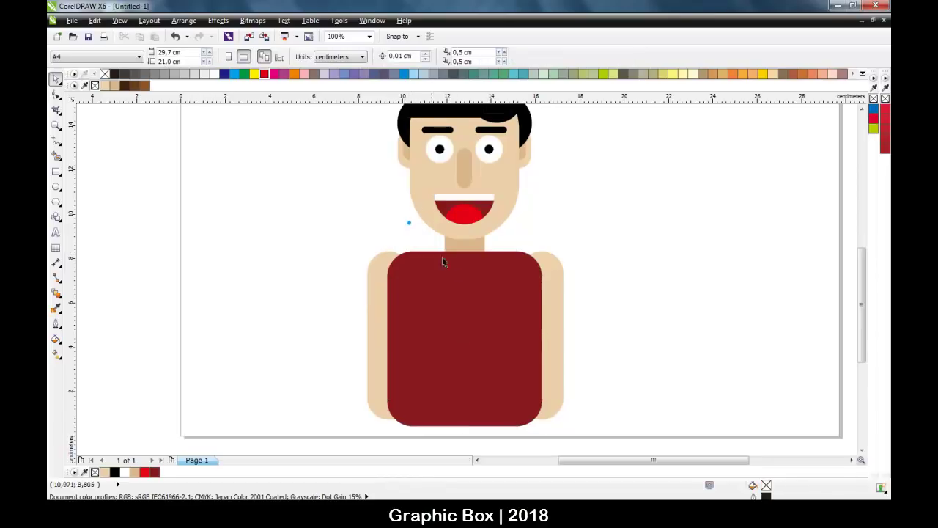
Draw a cutting rectangle about 13.28 by 3.55 cm across the lower ends of the torso and both arms.
{"action": "key", "text": "shift+F4"}
{"action": "left_click_drag", "start_coordinate": [455, 275], "coordinate": [403, 342]}
{"action": "scroll", "coordinate": [472, 308], "scroll_direction": "up", "scroll_amount": 2}
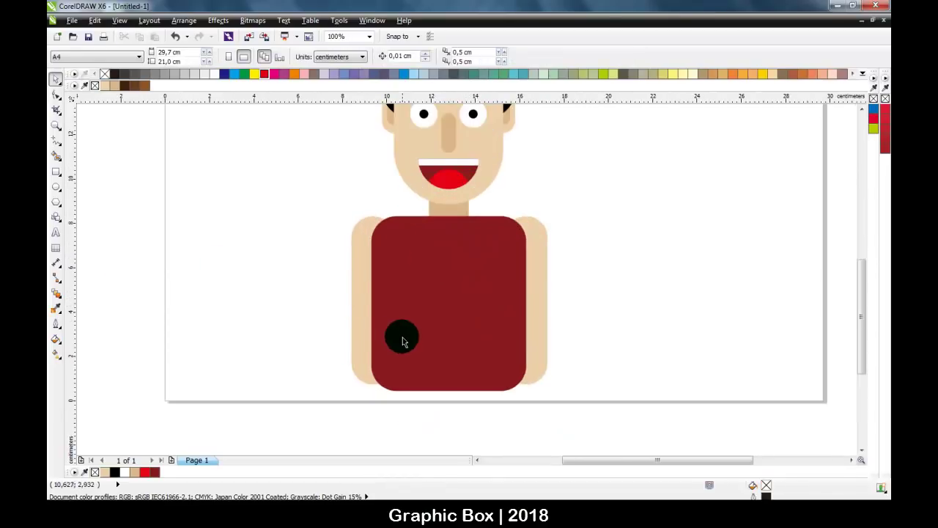
{"action": "left_click", "coordinate": [56, 172]}
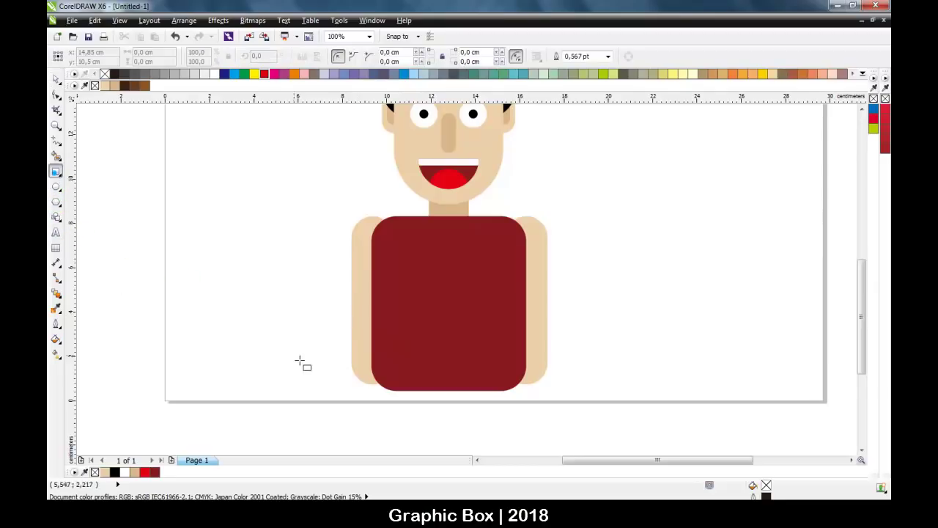
{"action": "mouse_move", "coordinate": [319, 367]}
{"action": "left_mouse_down"}
{"action": "mouse_move", "coordinate": [509, 434]}
{"action": "mouse_move", "coordinate": [614, 446]}
{"action": "left_mouse_up"}
{"action": "key", "text": "space"}
Cut off the rounded lower ends of the torso and both arms by simplifying each with the rectangle.
{"action": "left_click", "coordinate": [485, 304], "text": "shift"}
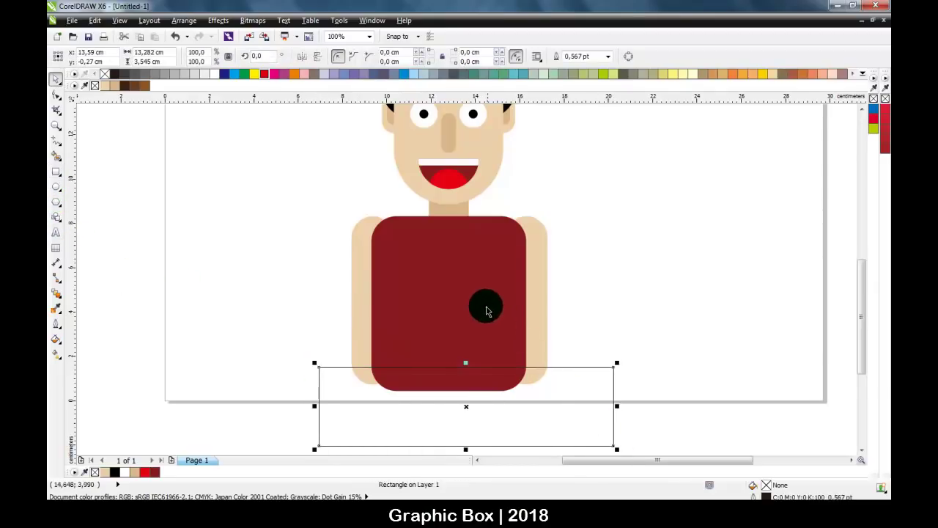
{"action": "left_click", "coordinate": [456, 56]}
{"action": "left_click", "coordinate": [595, 192]}
{"action": "left_click", "coordinate": [548, 397]}
{"action": "left_click", "coordinate": [541, 332], "text": "shift"}
{"action": "left_click", "coordinate": [453, 56]}
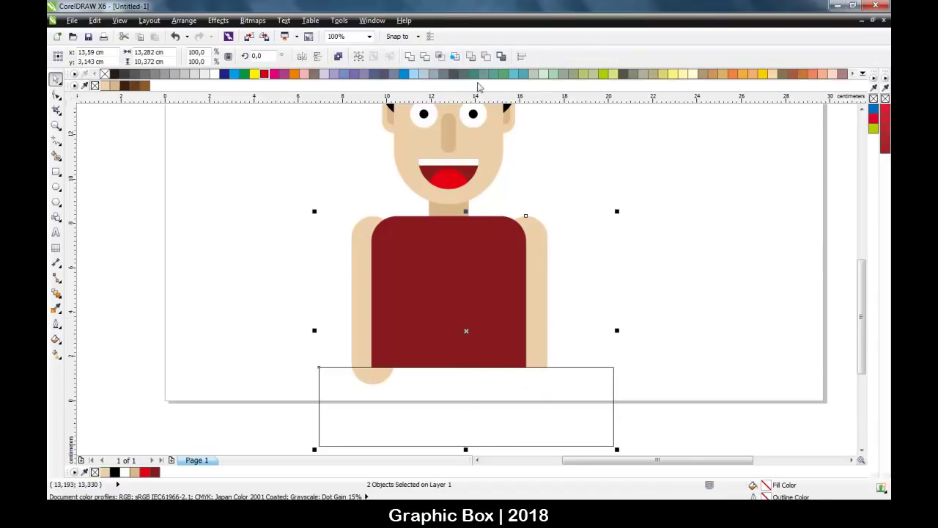
{"action": "left_click", "coordinate": [554, 177]}
{"action": "left_click", "coordinate": [542, 372]}
{"action": "left_click", "coordinate": [360, 249], "text": "shift"}
{"action": "left_click", "coordinate": [455, 57]}
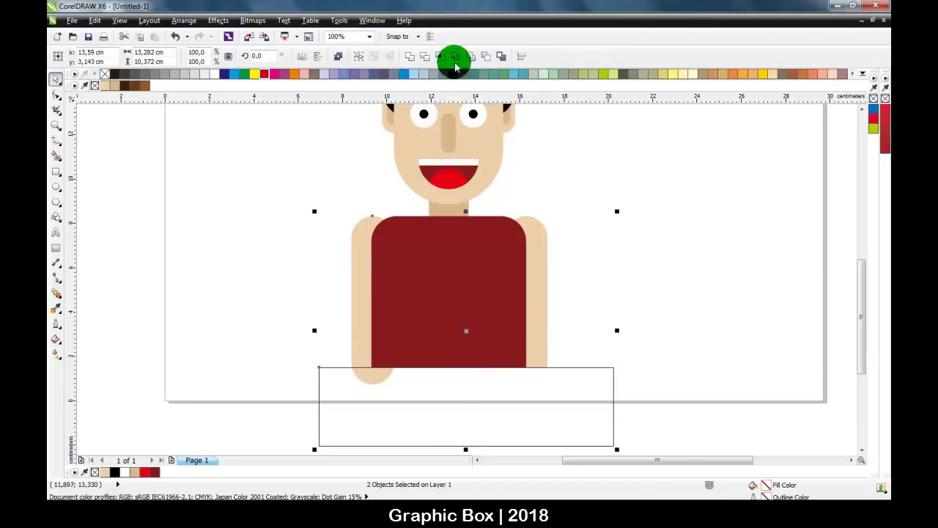
Delete the cutting rectangle and fit the whole character in view.
{"action": "left_click", "coordinate": [581, 192]}
{"action": "left_click", "coordinate": [555, 394]}
{"action": "right_click", "coordinate": [555, 392]}
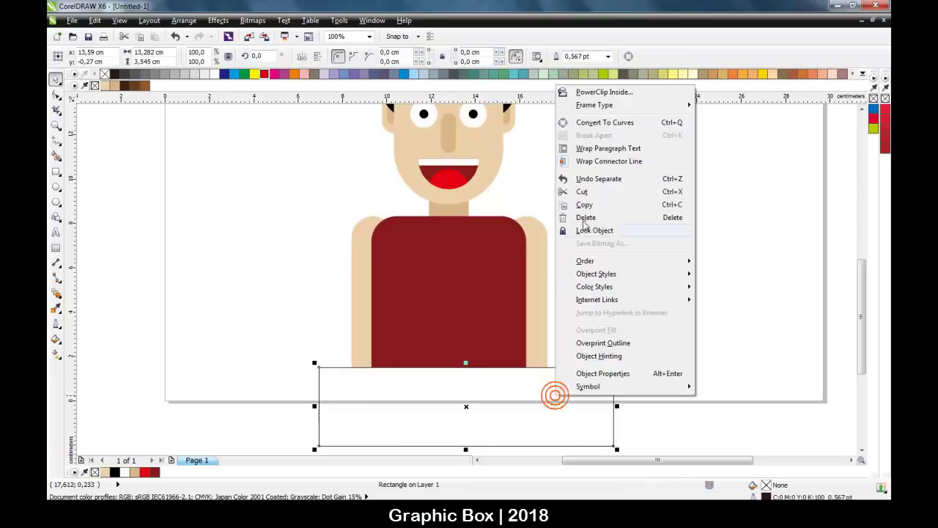
{"action": "left_click", "coordinate": [599, 217]}
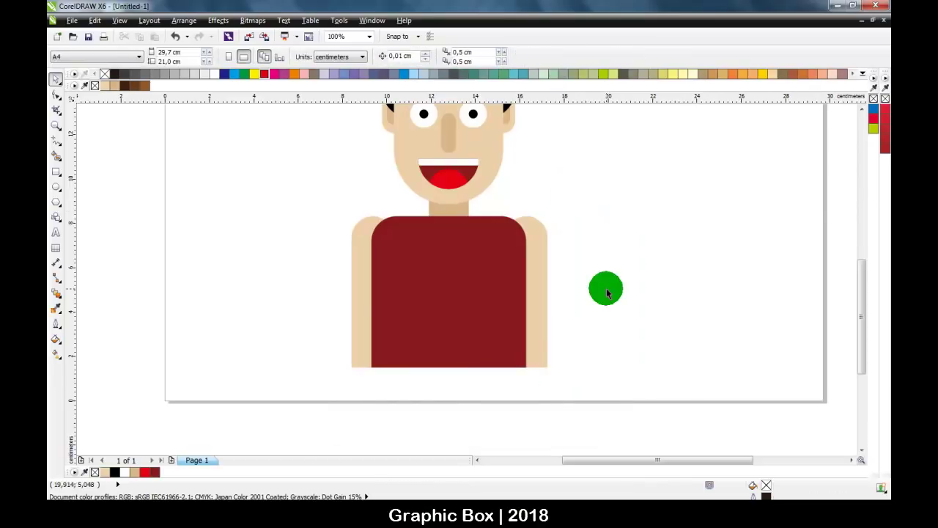
{"action": "key", "text": "F4"}
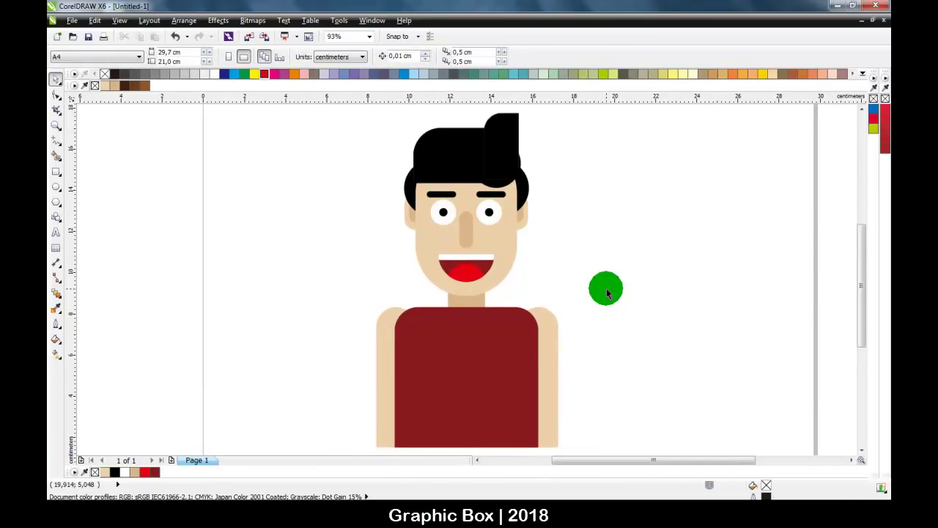